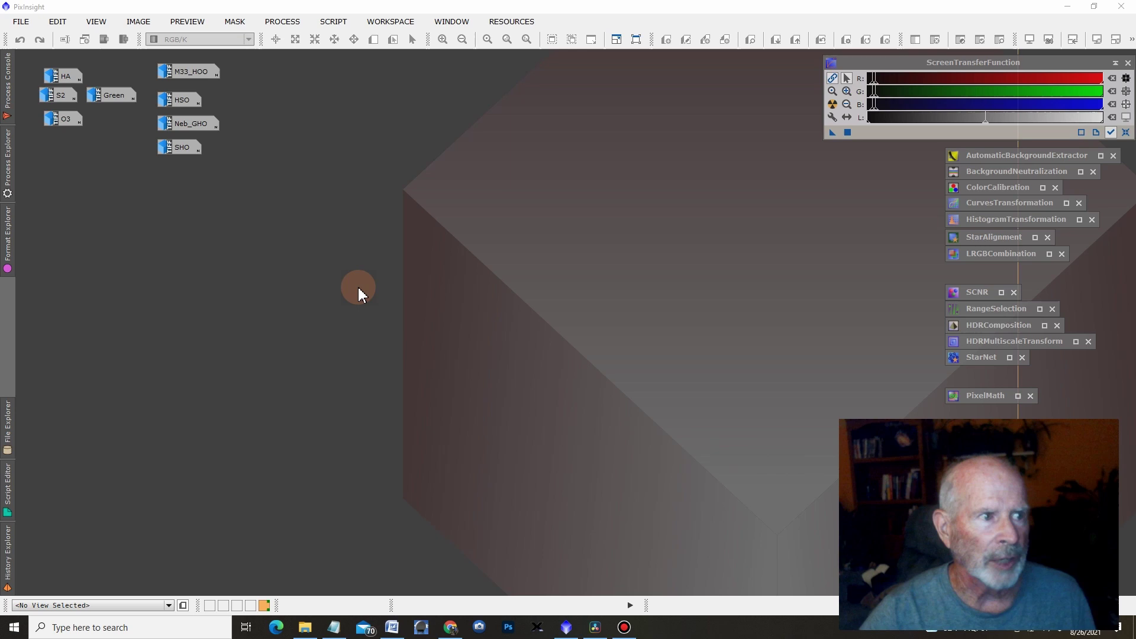
double_click(66, 79)
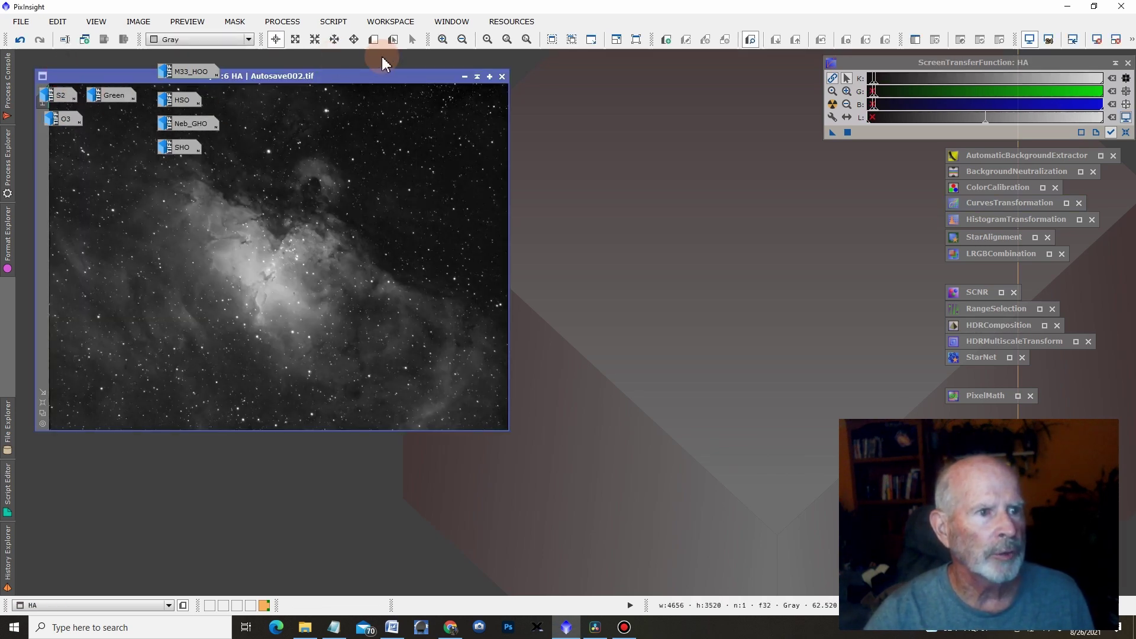
drag(374, 73, 631, 74)
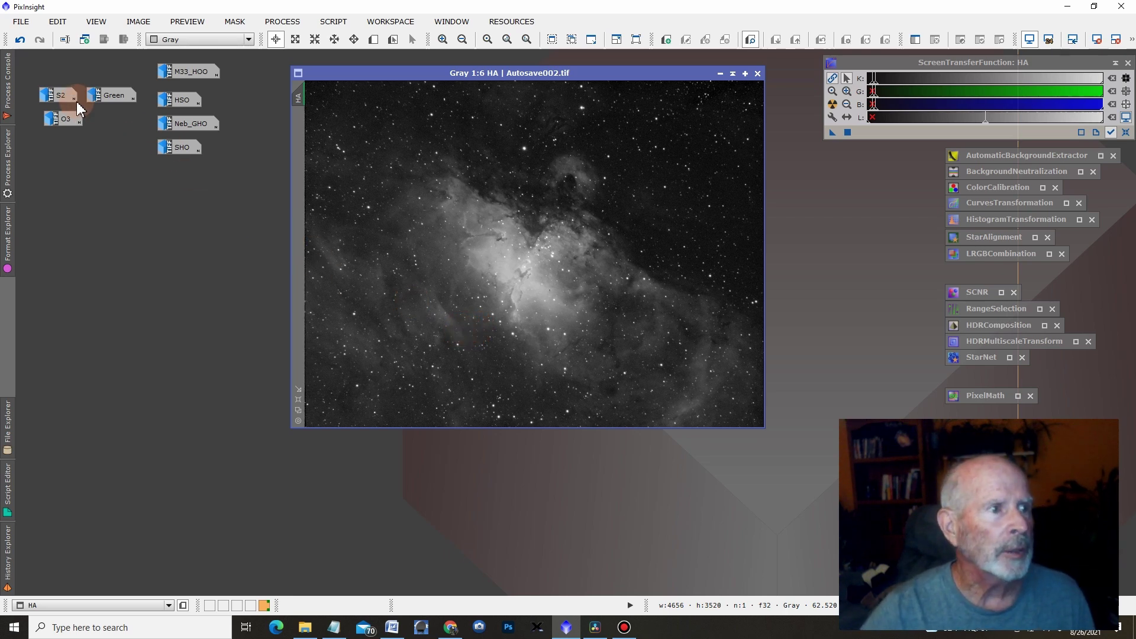
mouse_move(67, 125)
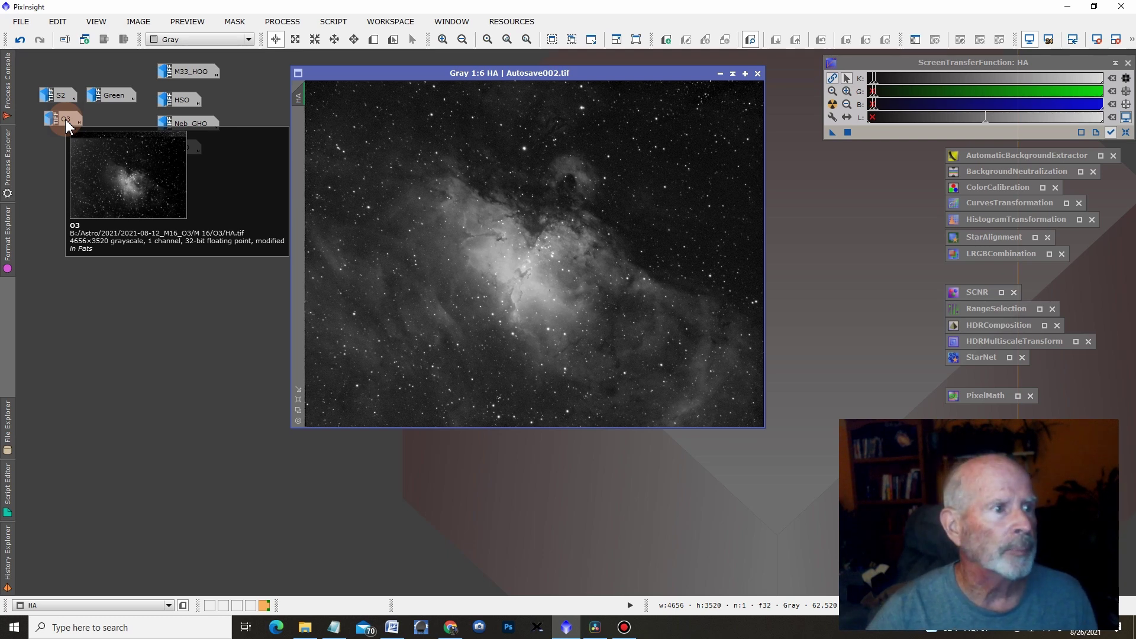
double_click(67, 122)
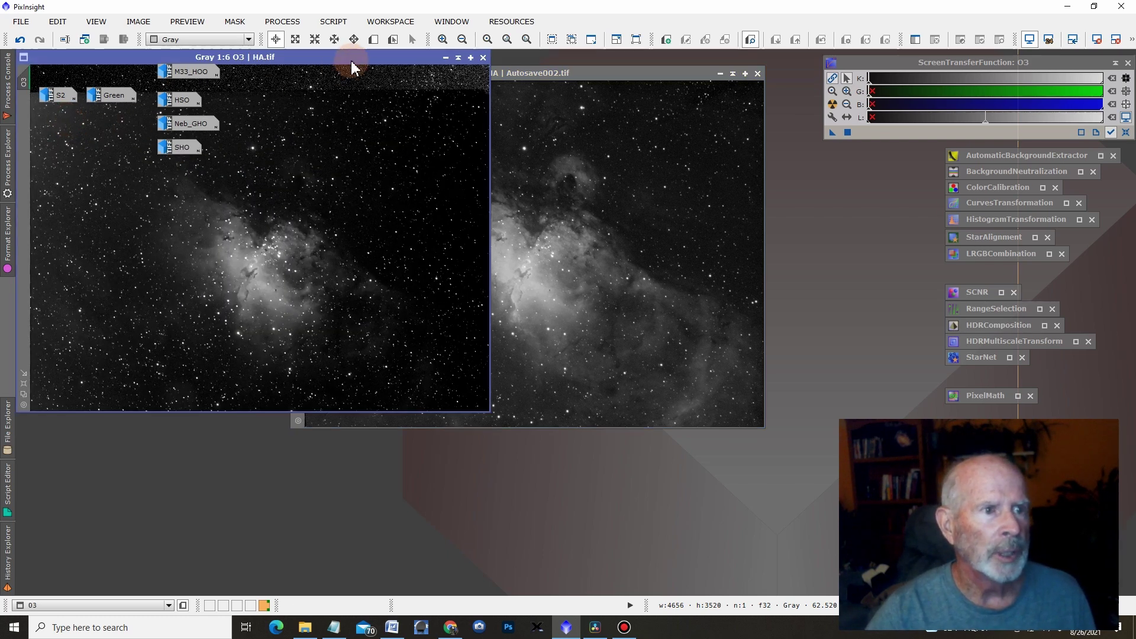
drag(351, 60, 514, 142)
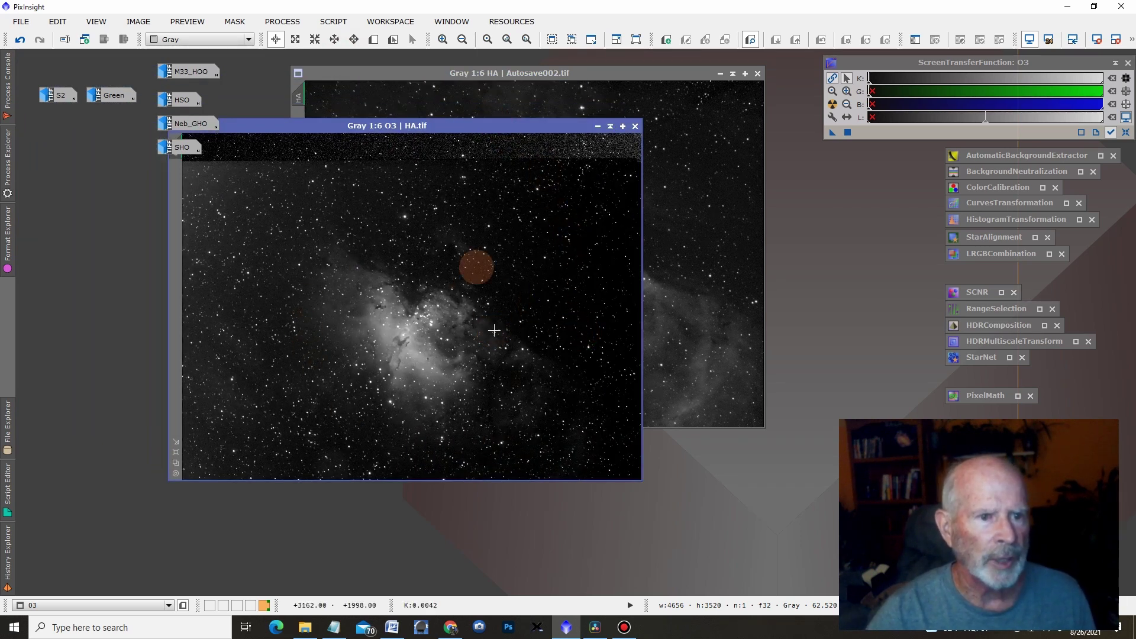
click(691, 75)
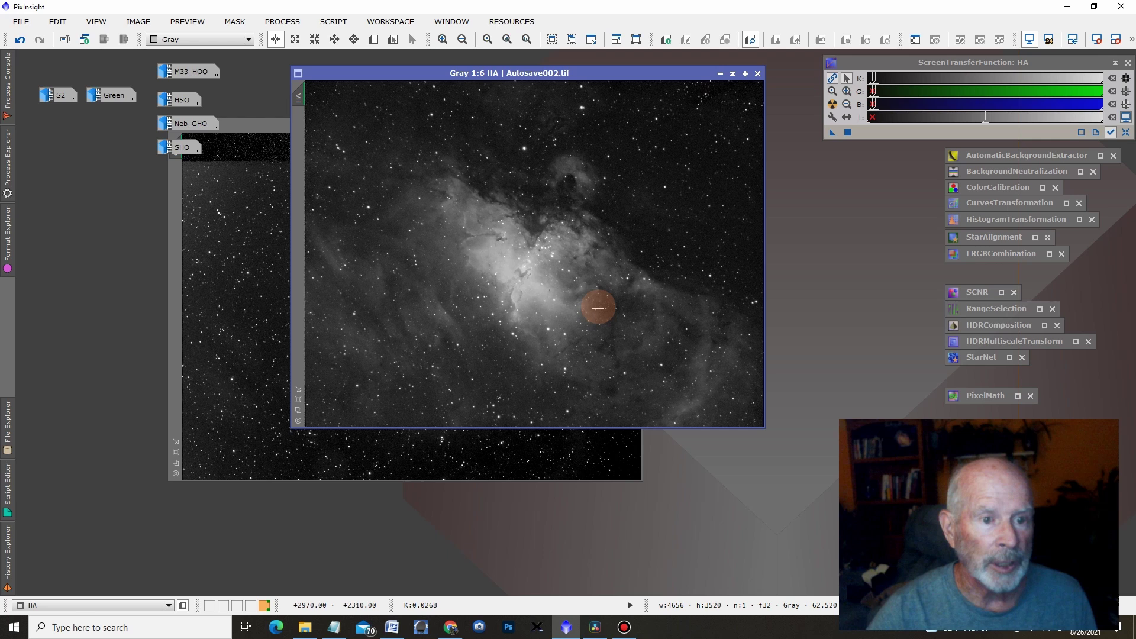
click(264, 122)
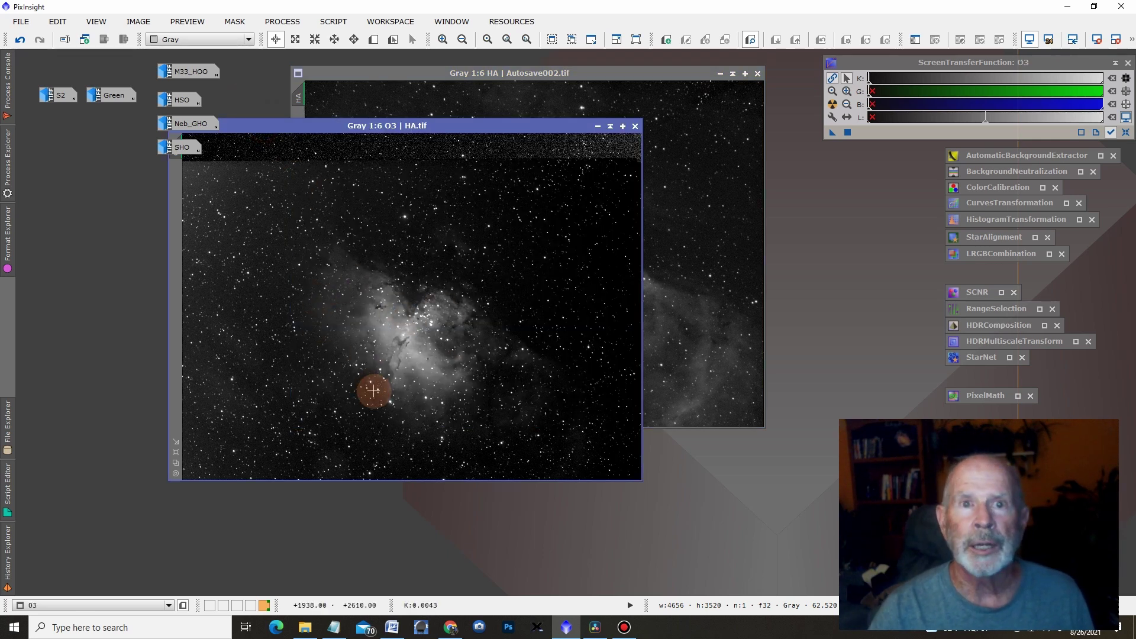
click(597, 126)
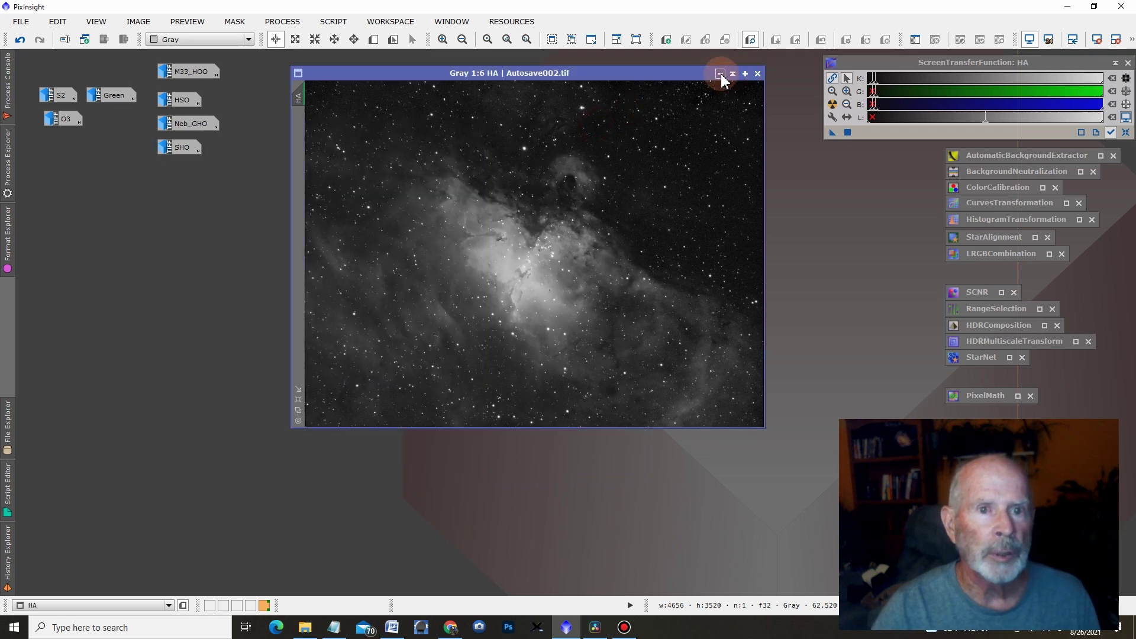
click(721, 73)
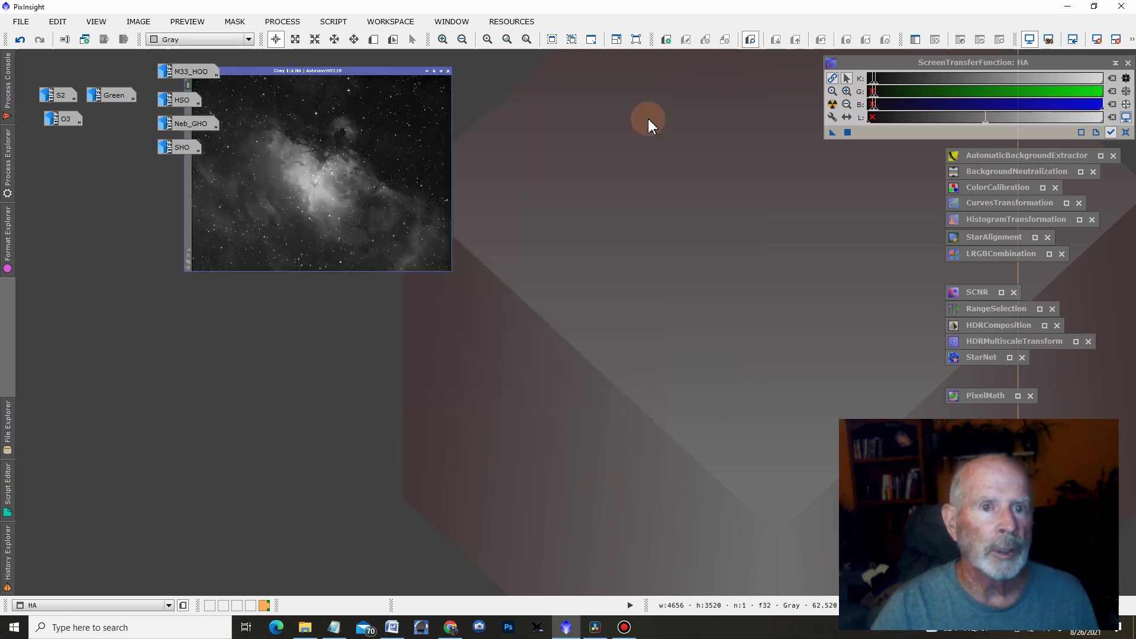
View the M33_HOO colour composite, then minimize it back to an icon.
double_click(178, 73)
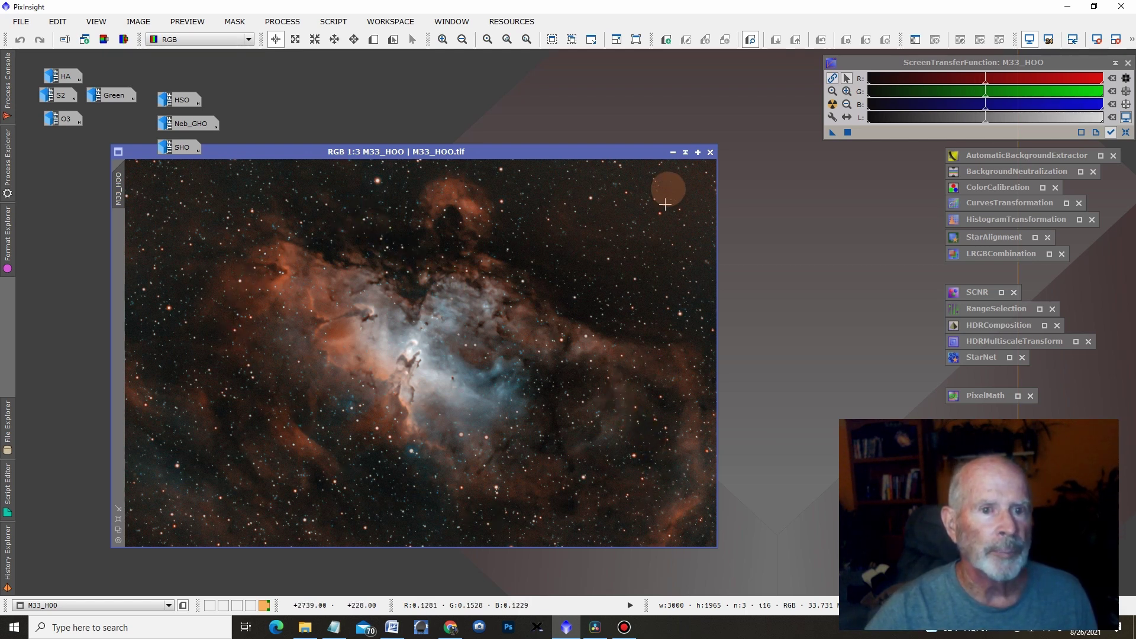
click(673, 153)
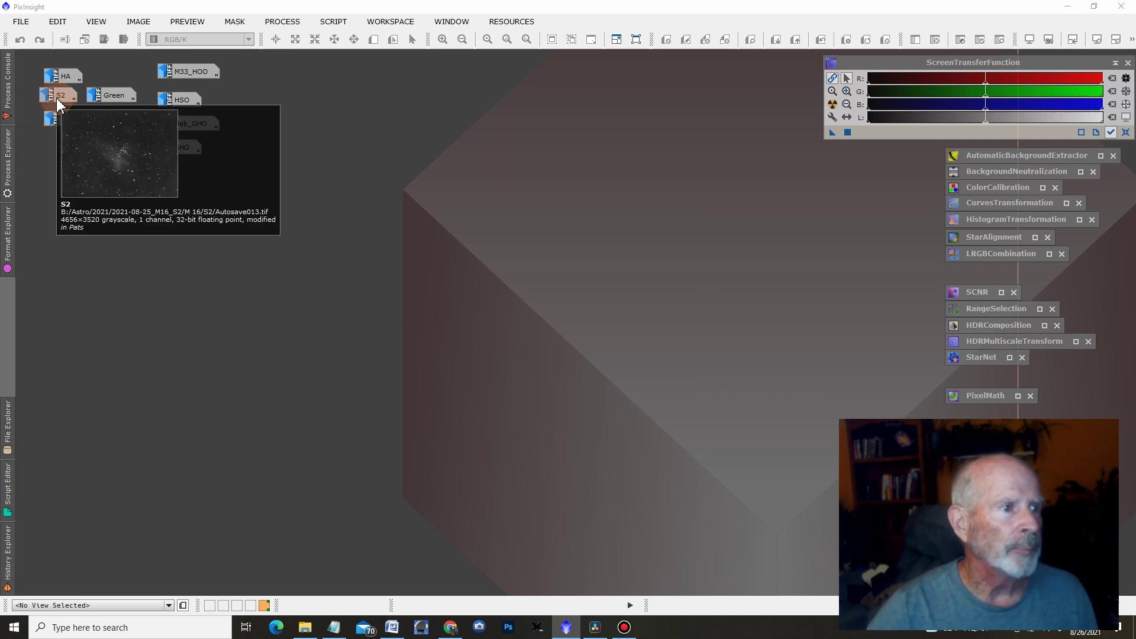
Open the Green and S2 images and arrange their windows side by side.
double_click(116, 96)
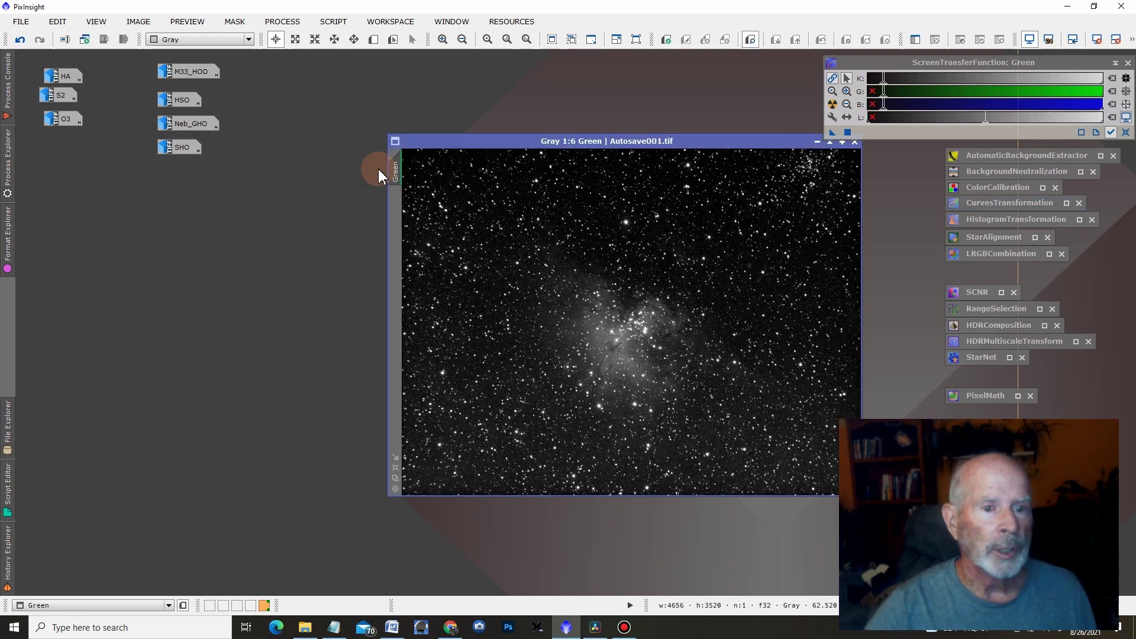
drag(727, 145, 611, 93)
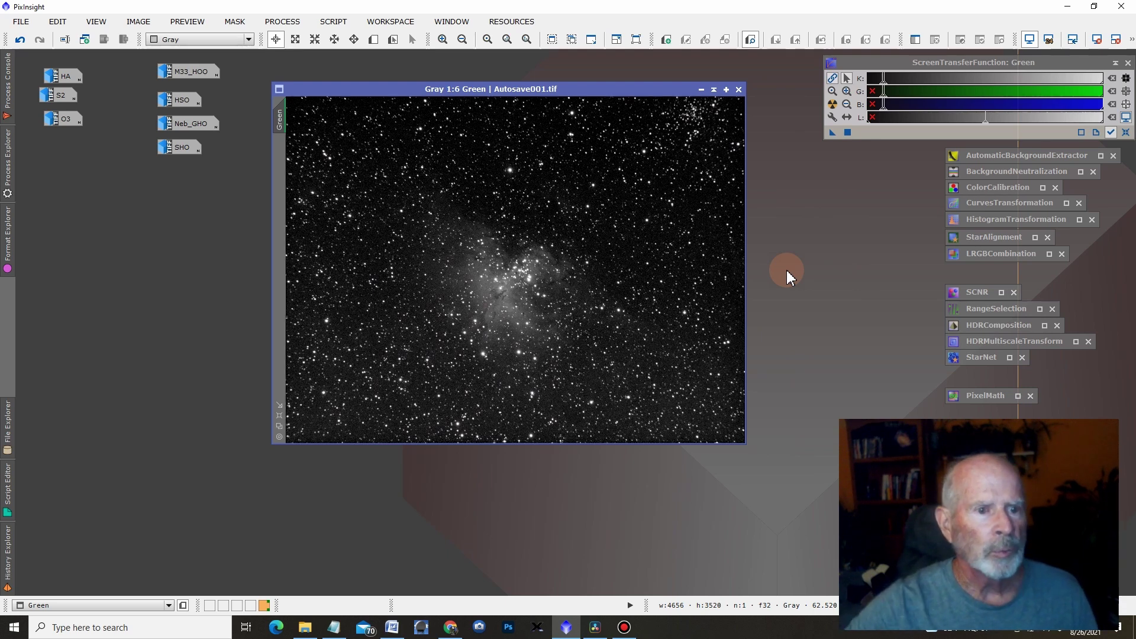
double_click(59, 102)
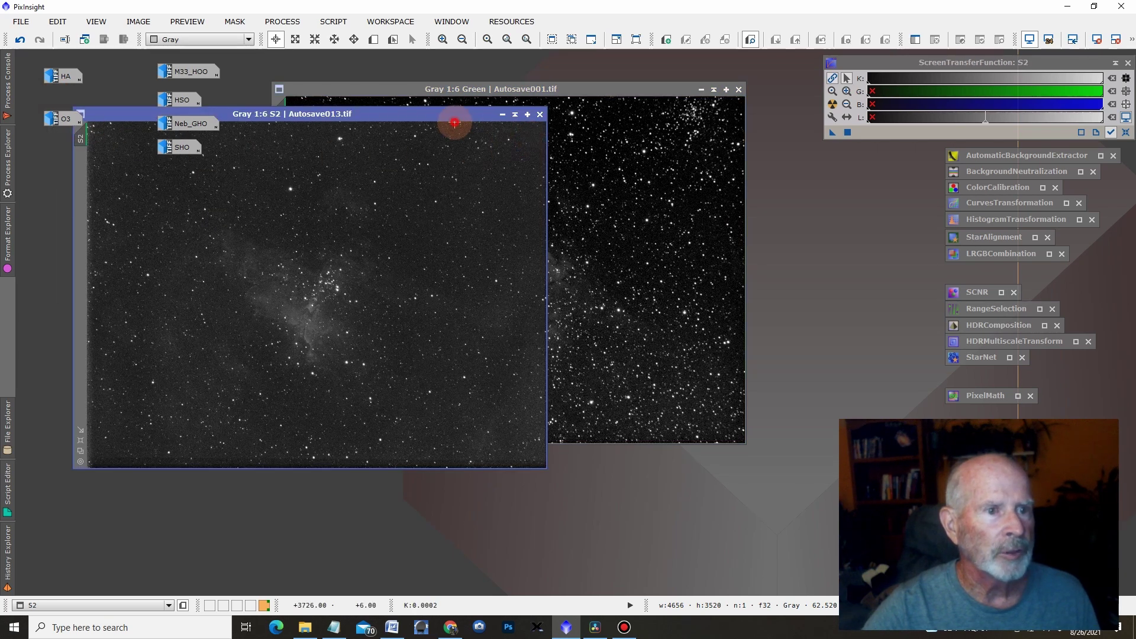
drag(388, 116, 401, 213)
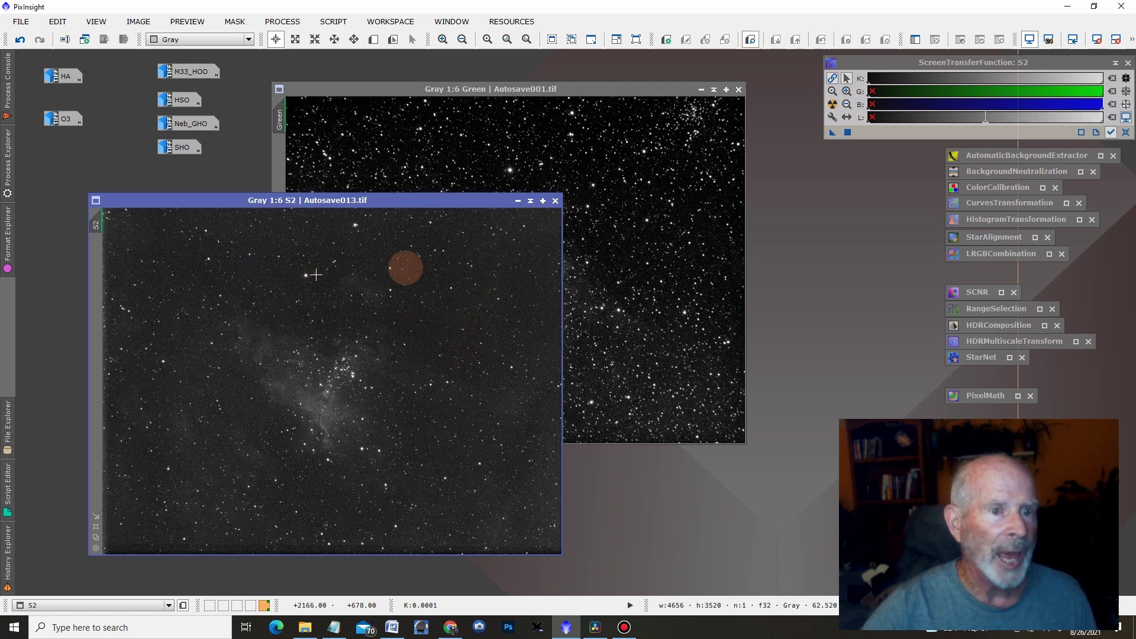
double_click(993, 208)
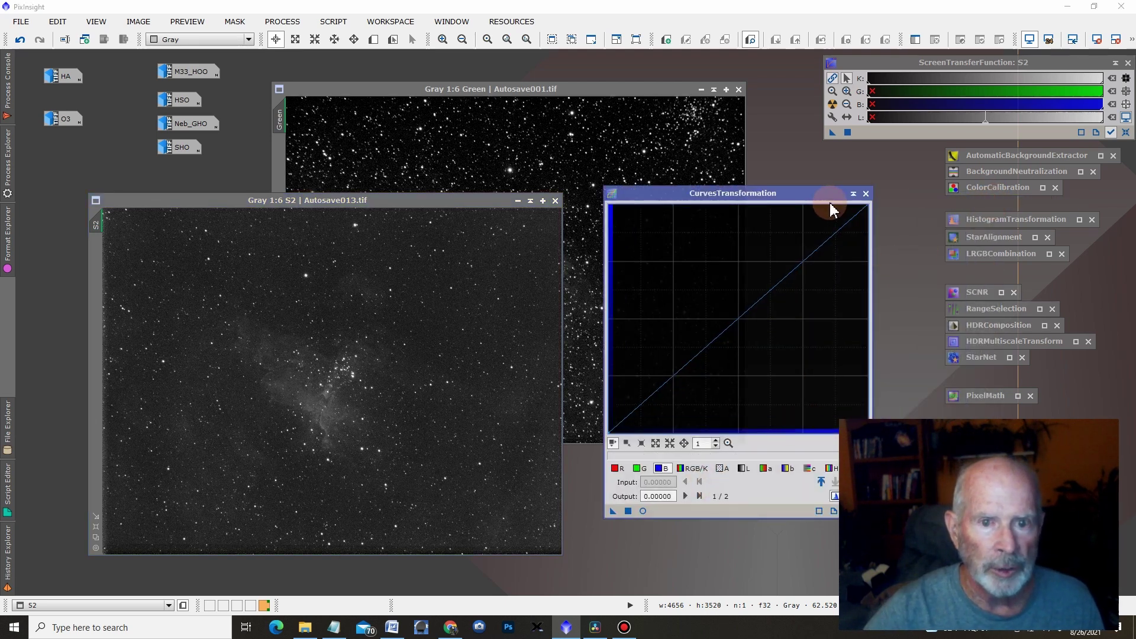
drag(817, 195, 779, 143)
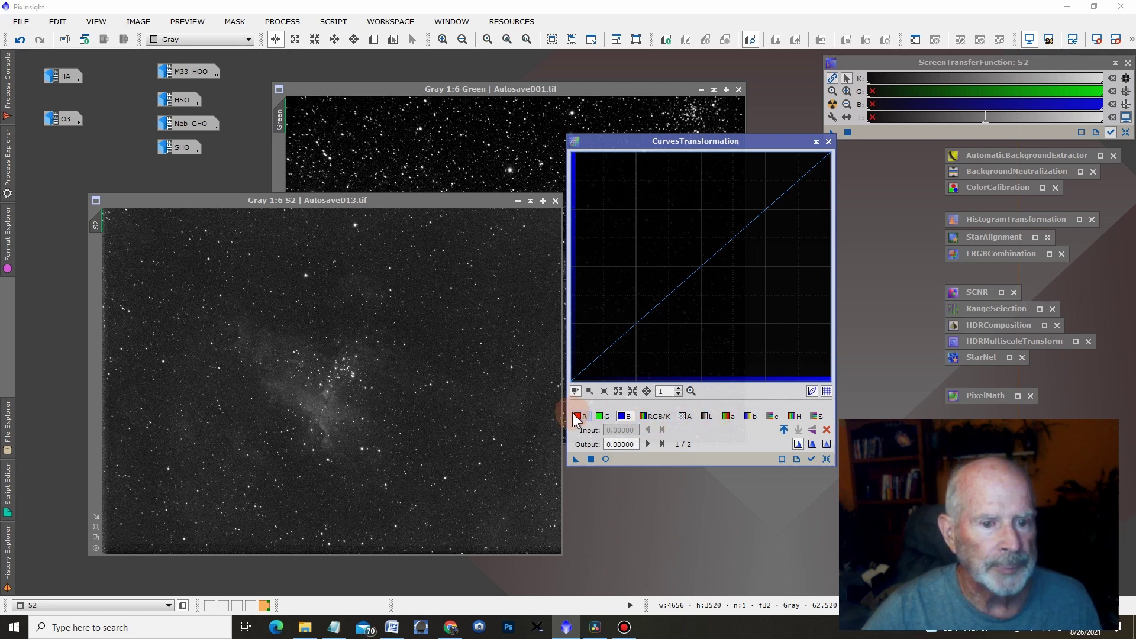
click(654, 418)
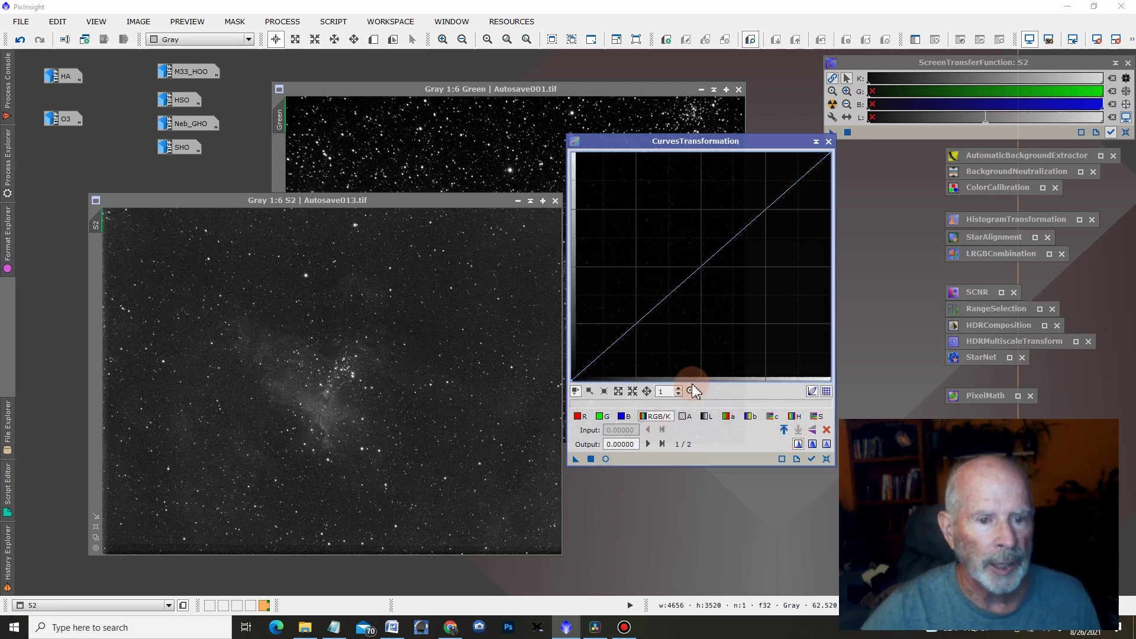
click(605, 460)
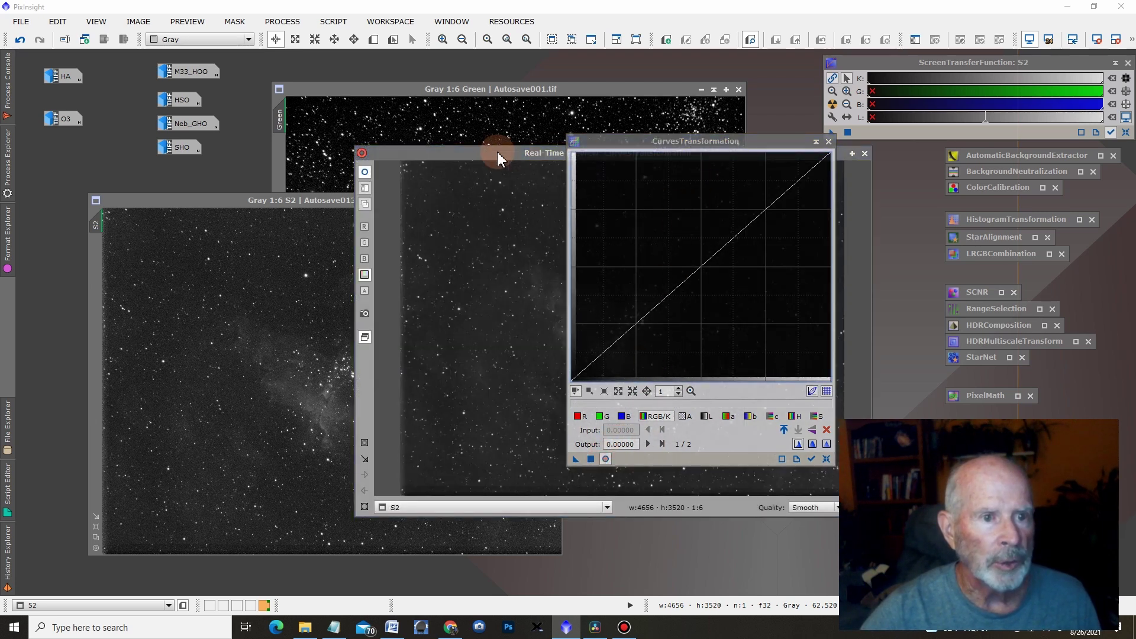
drag(497, 157, 198, 108)
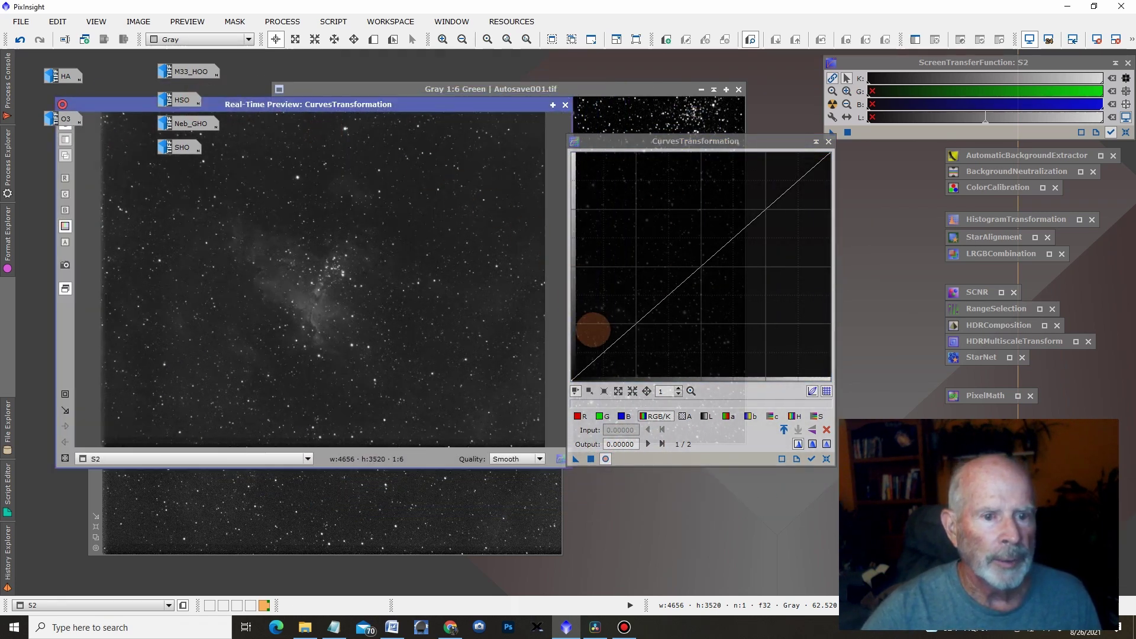
click(622, 339)
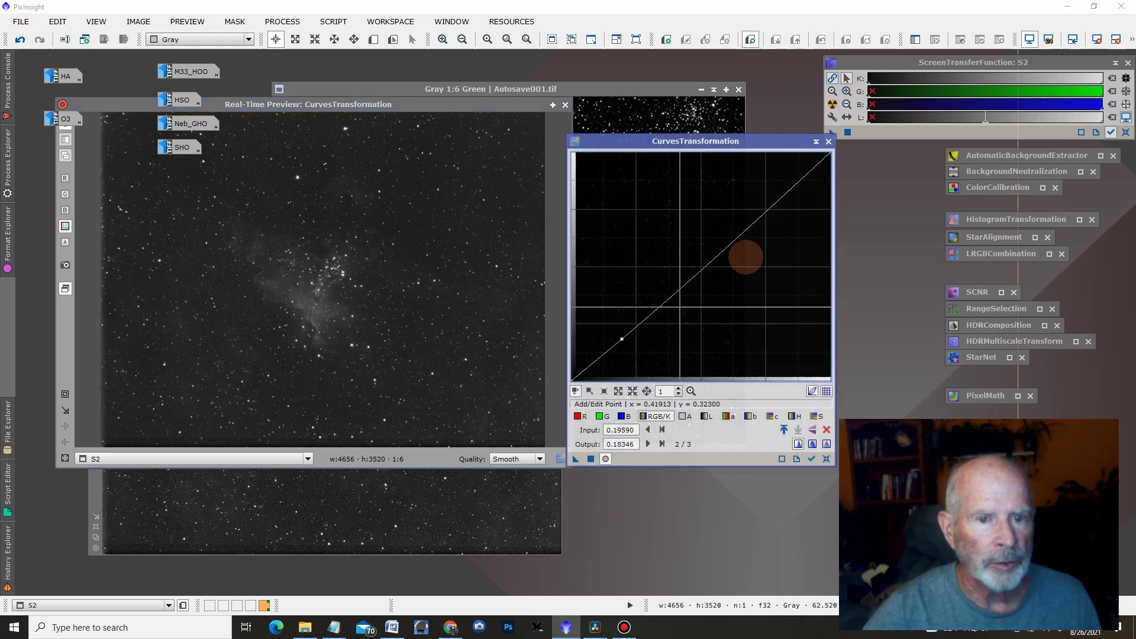
drag(774, 211, 725, 188)
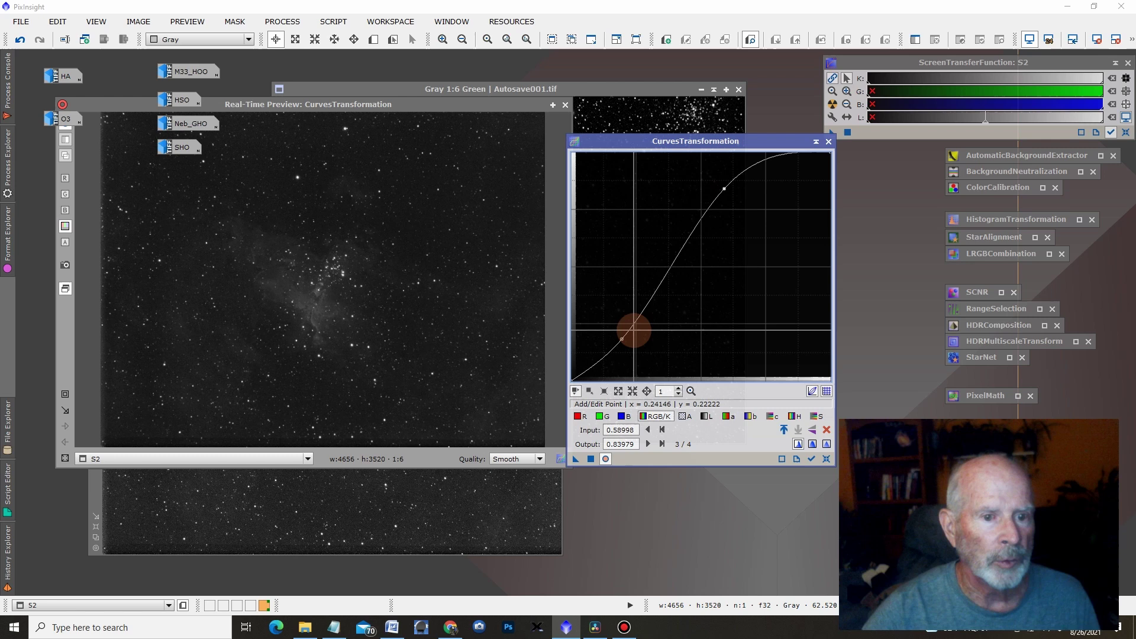
drag(622, 339, 624, 343)
click(603, 459)
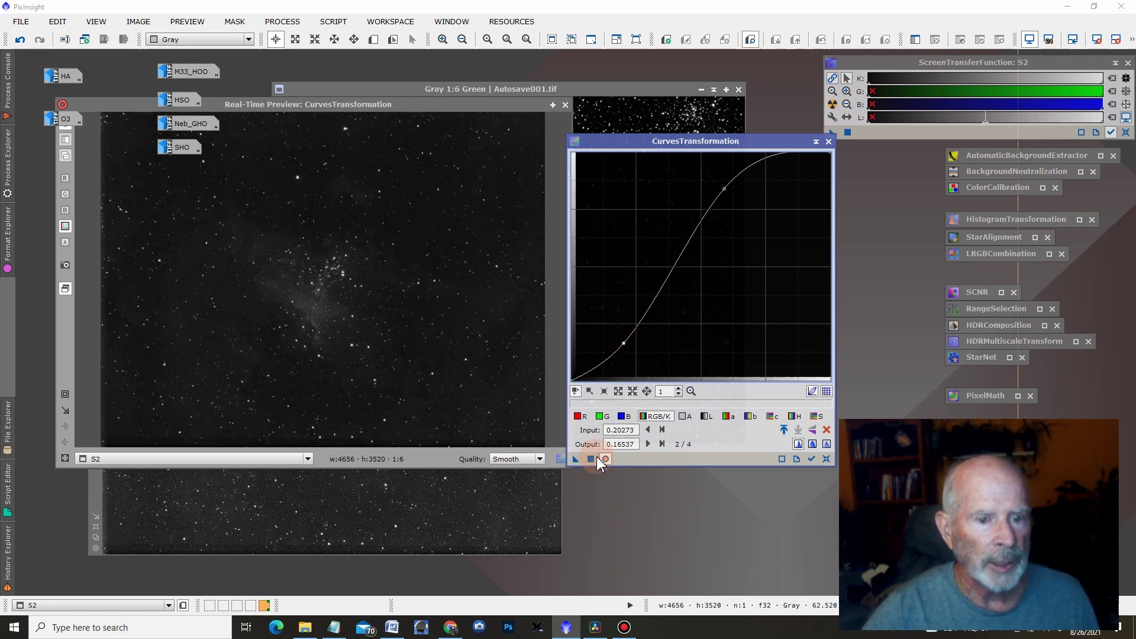
click(591, 459)
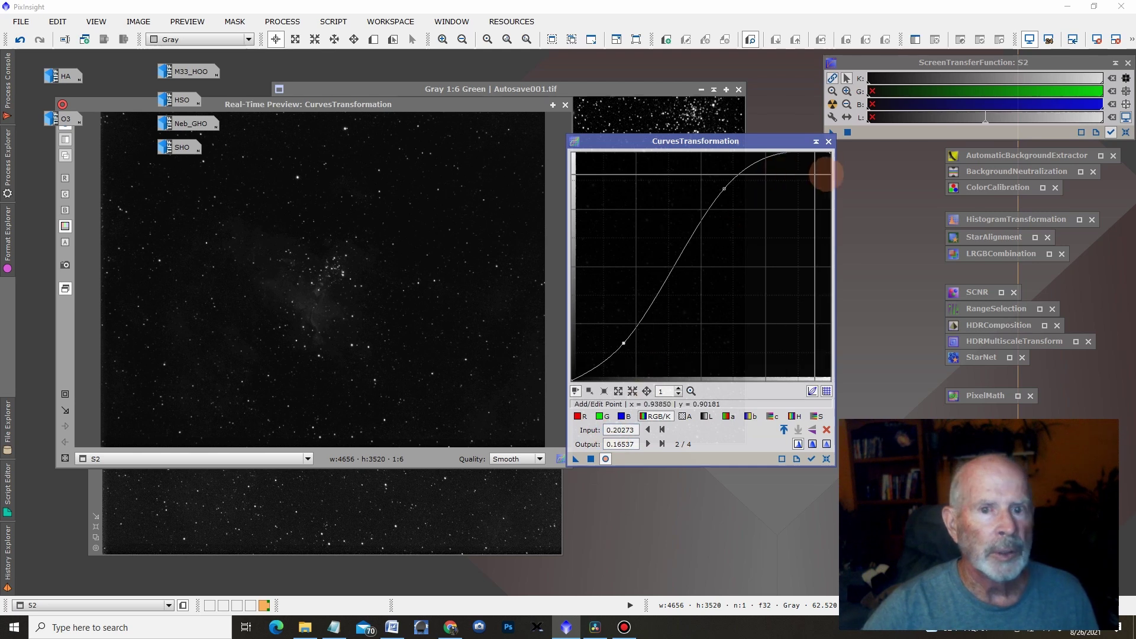
click(827, 460)
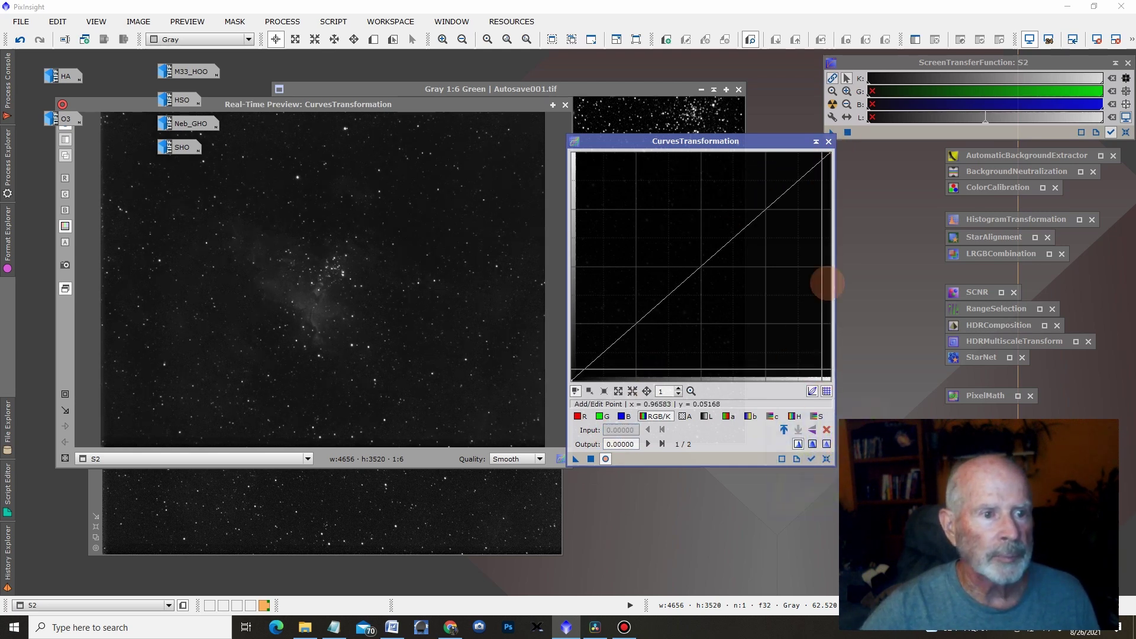
click(817, 142)
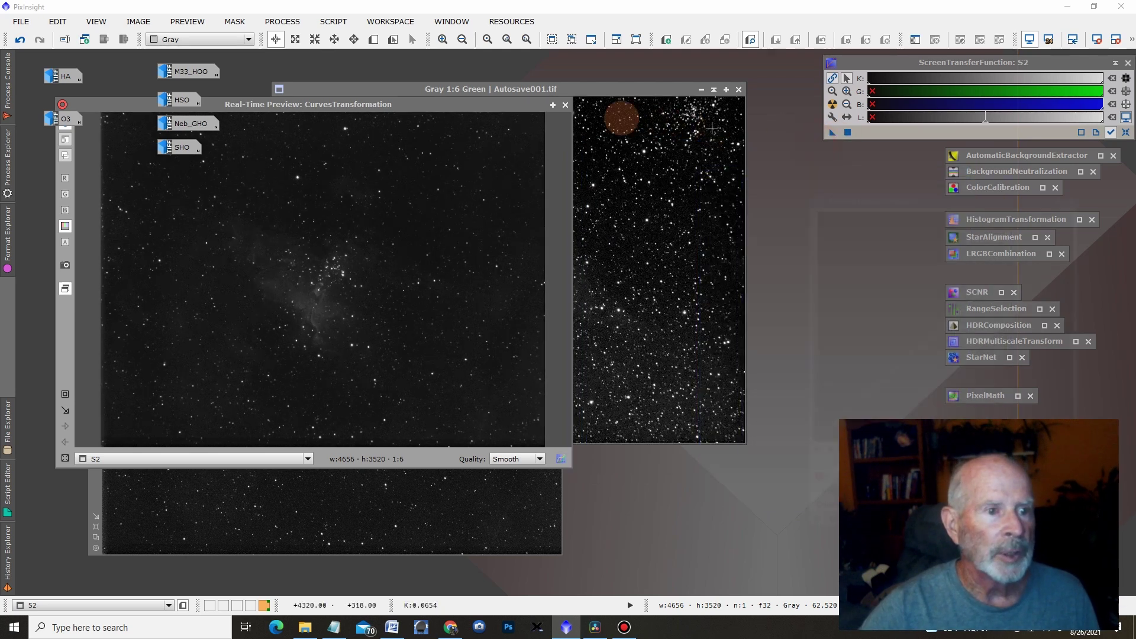
click(566, 105)
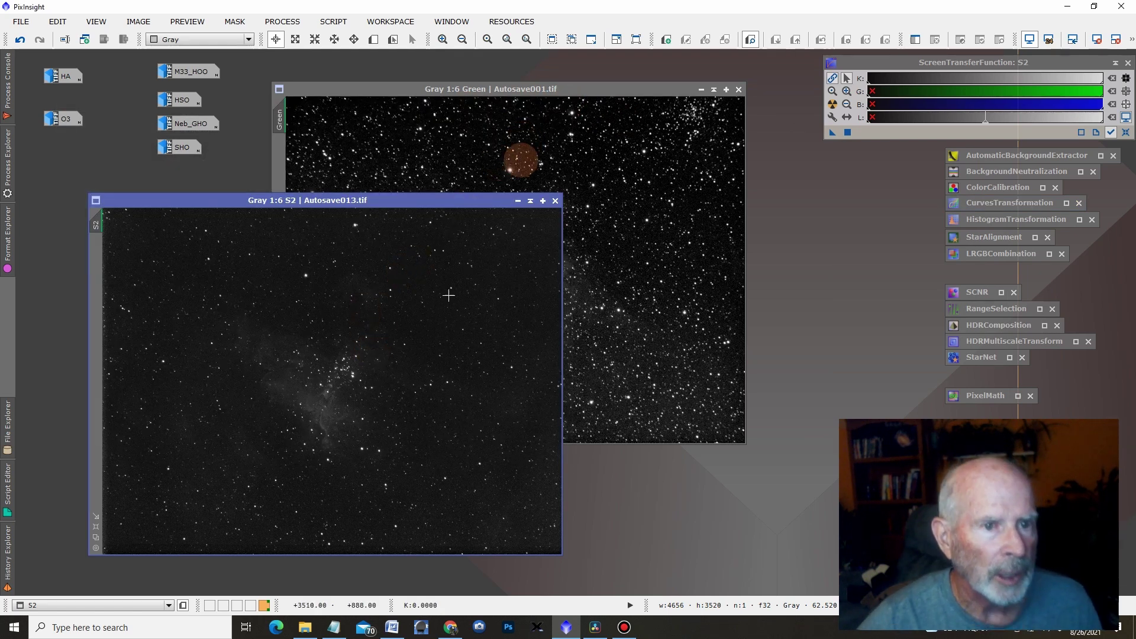
click(608, 89)
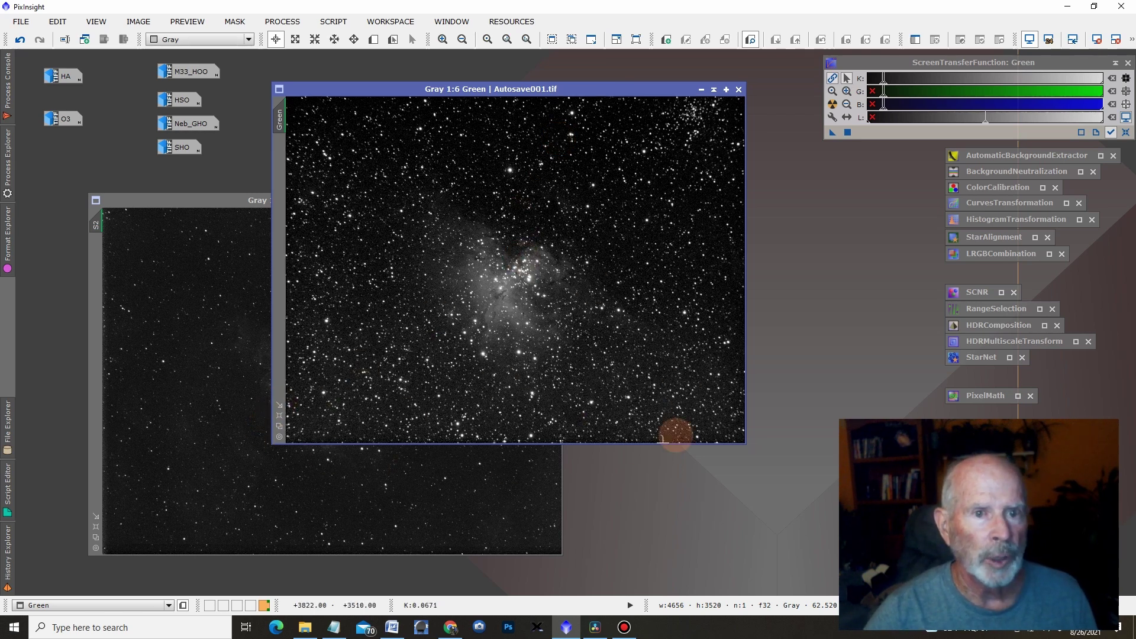
Briefly restore and re-iconize the HA image, fit the S2 window, then iconize Green.
click(207, 200)
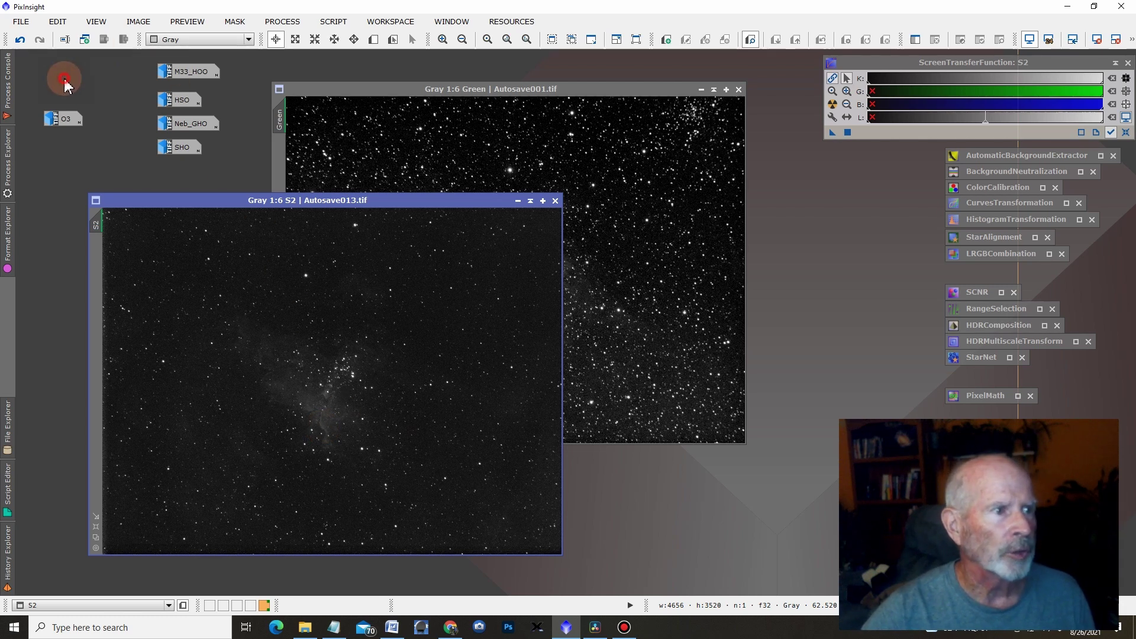
double_click(64, 78)
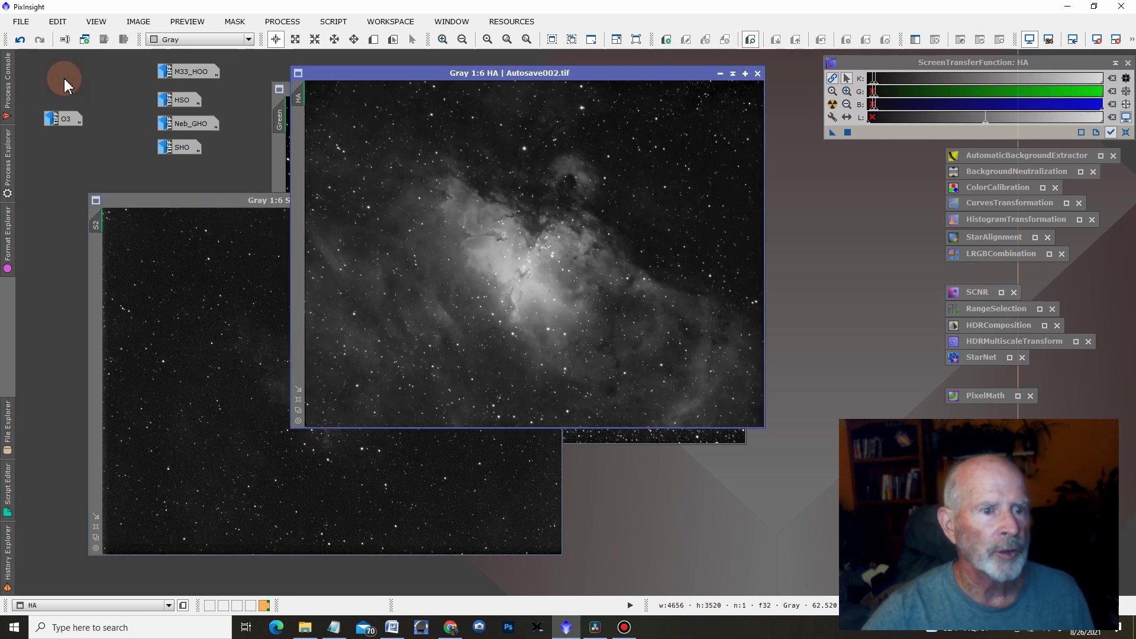
click(720, 74)
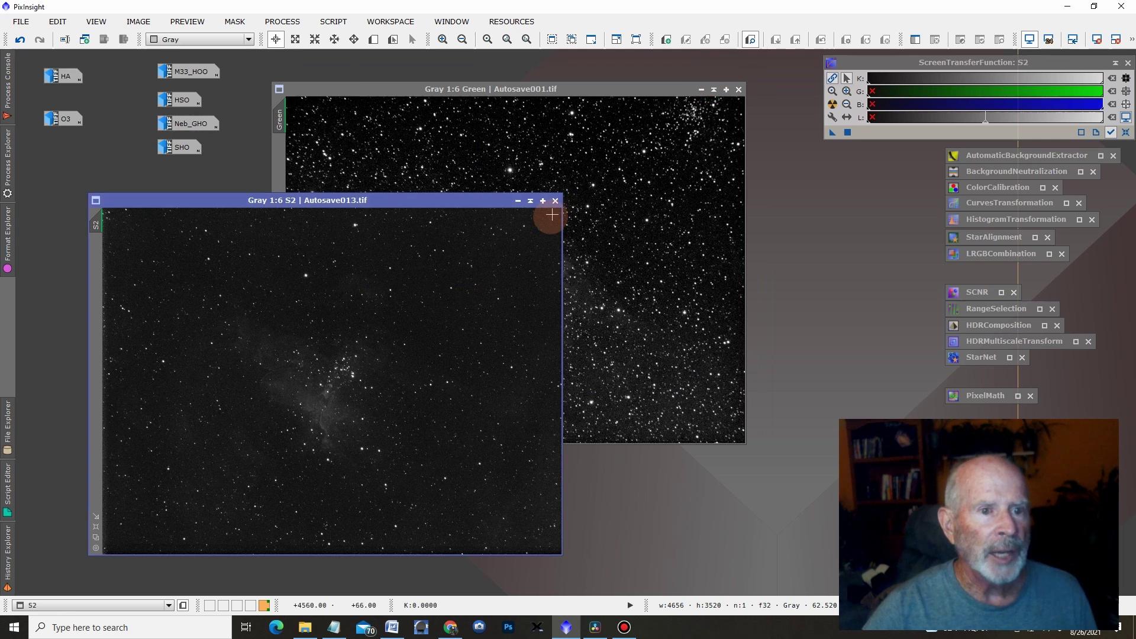
double_click(516, 202)
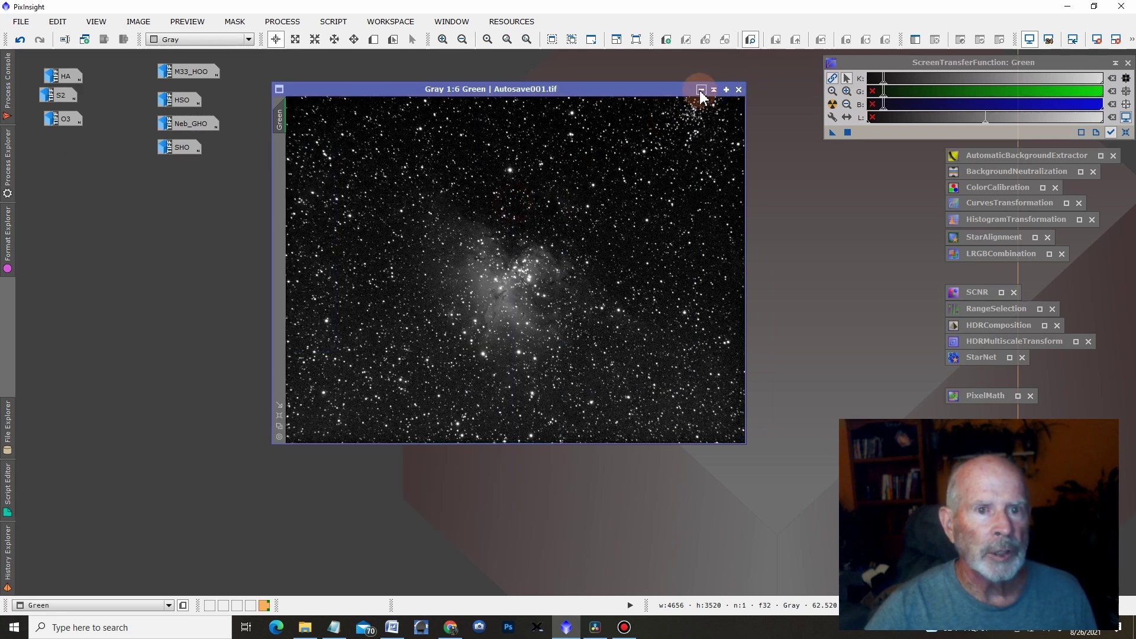
click(701, 90)
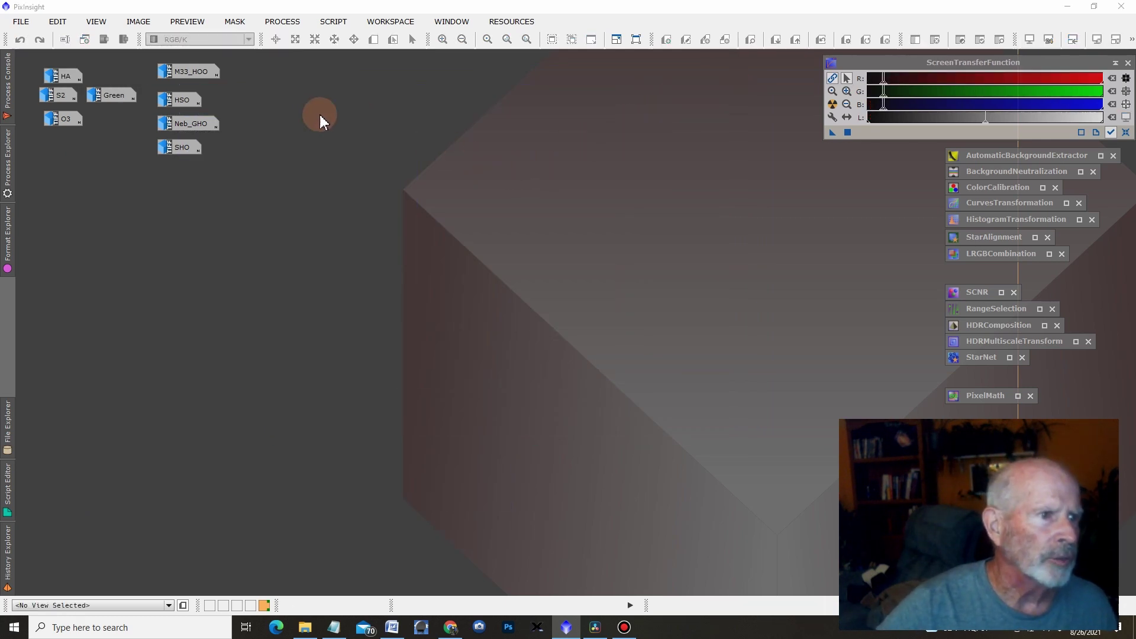
mouse_move(179, 101)
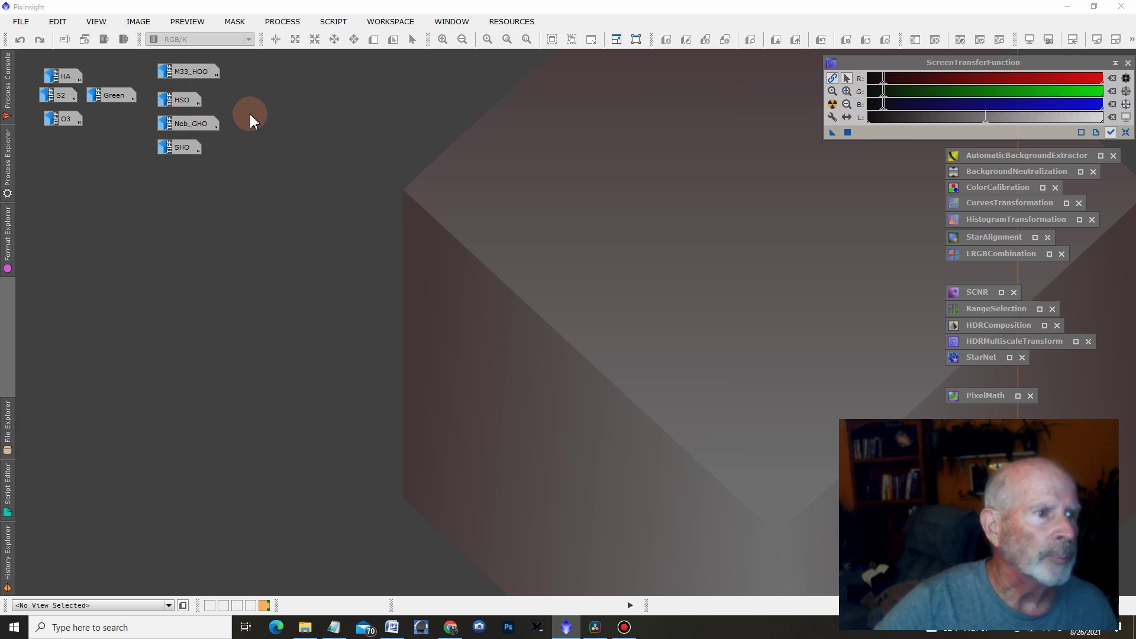
double_click(183, 101)
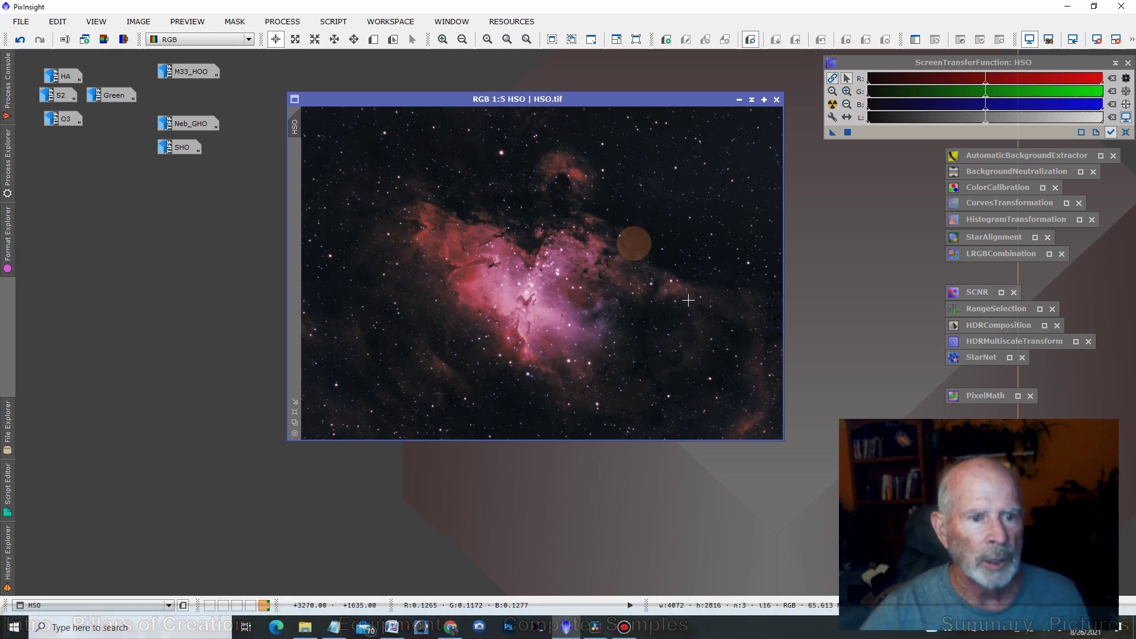
scroll(549, 313, up, 4)
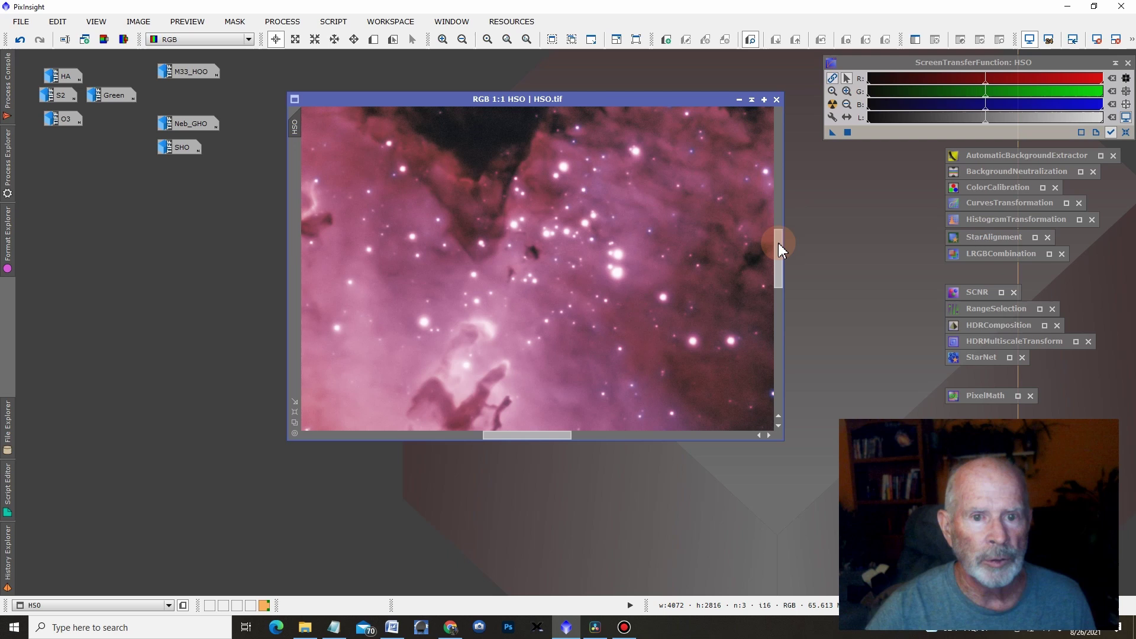
drag(779, 243, 779, 276)
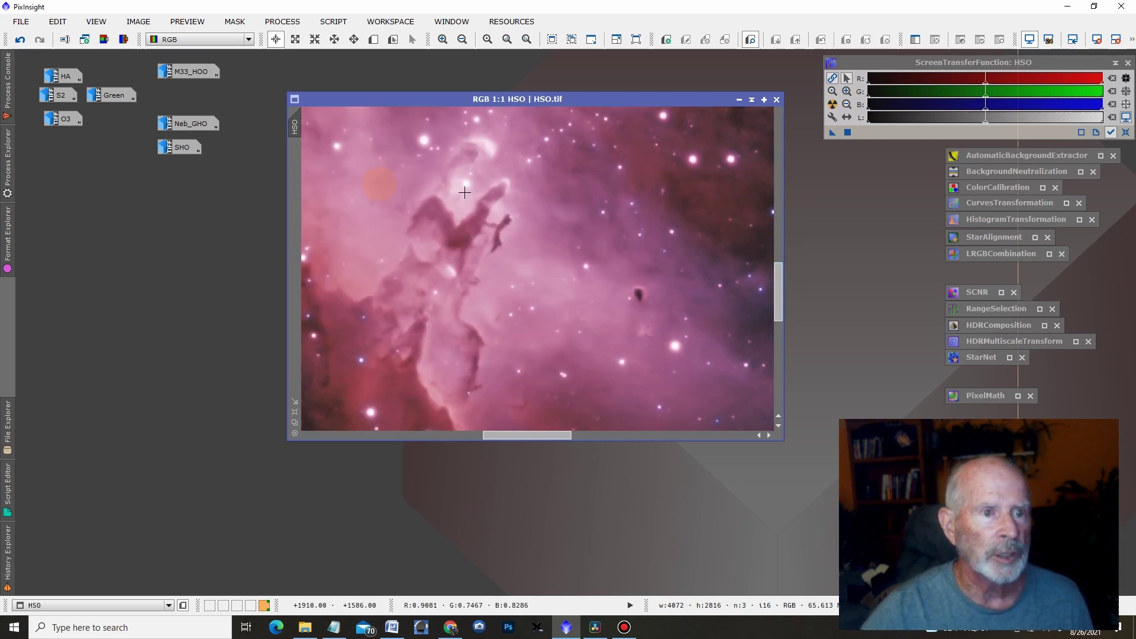
drag(545, 439, 516, 438)
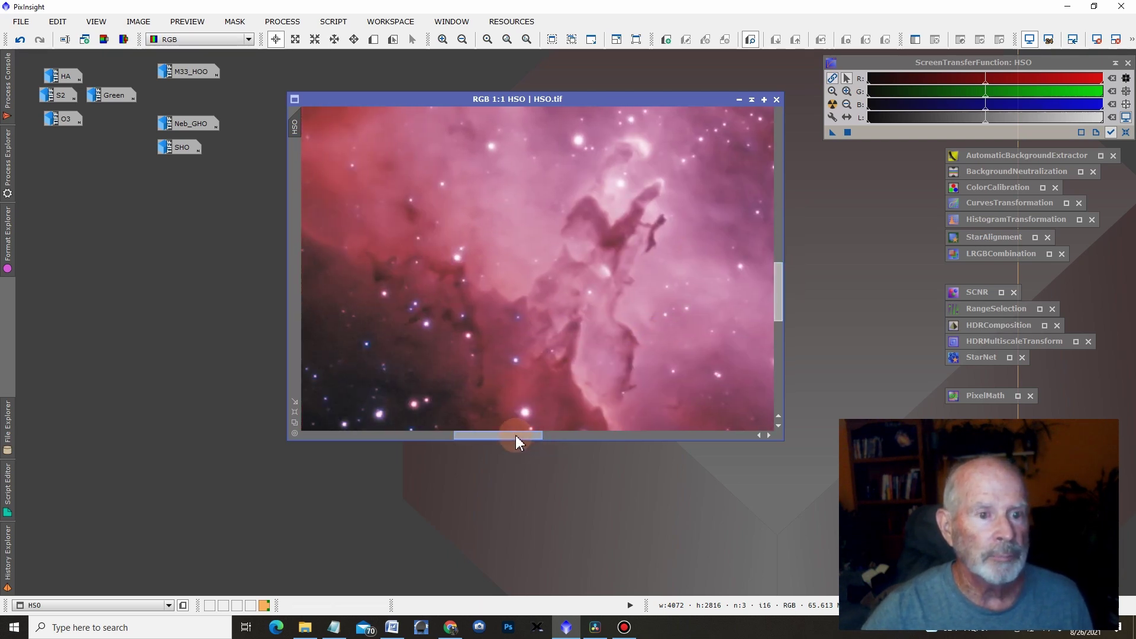
scroll(654, 246, down, 3)
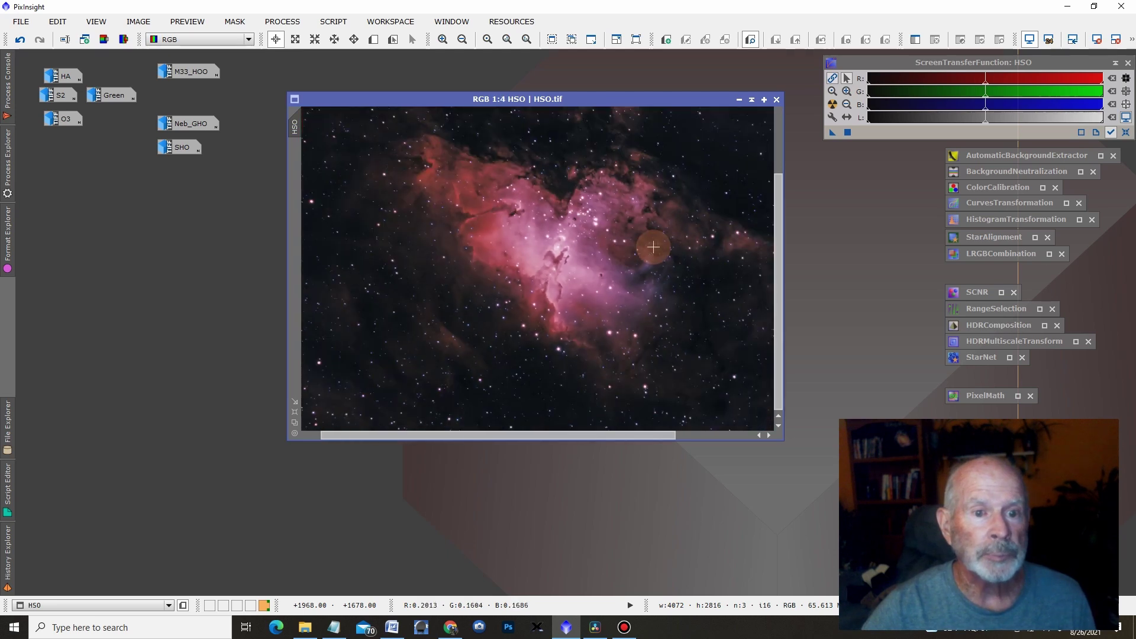
scroll(651, 242, down, 1)
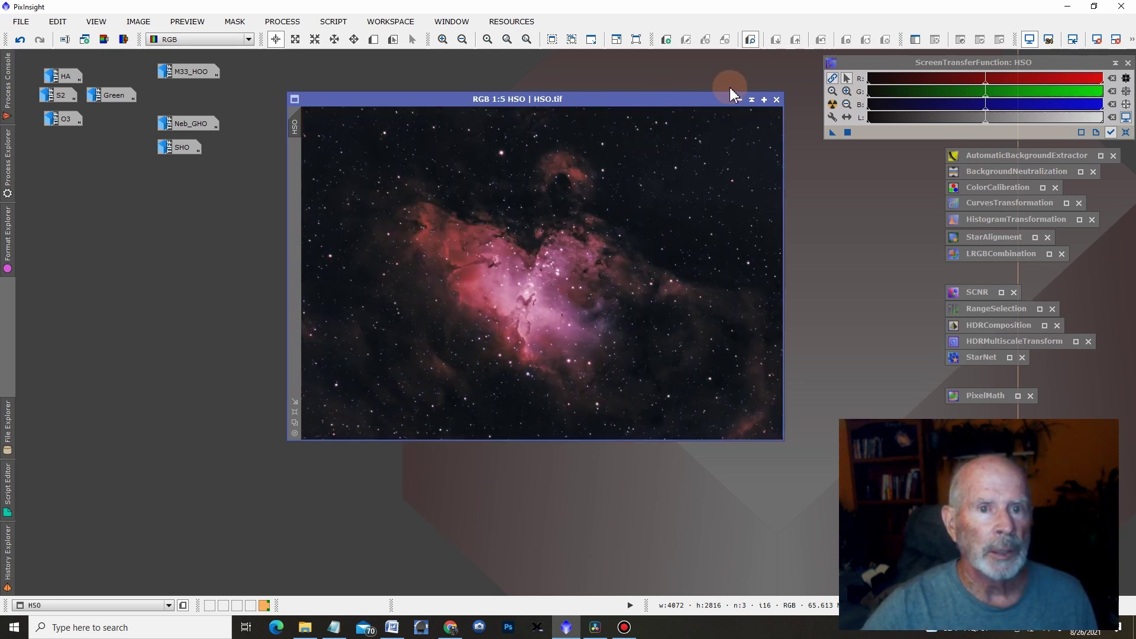
click(739, 100)
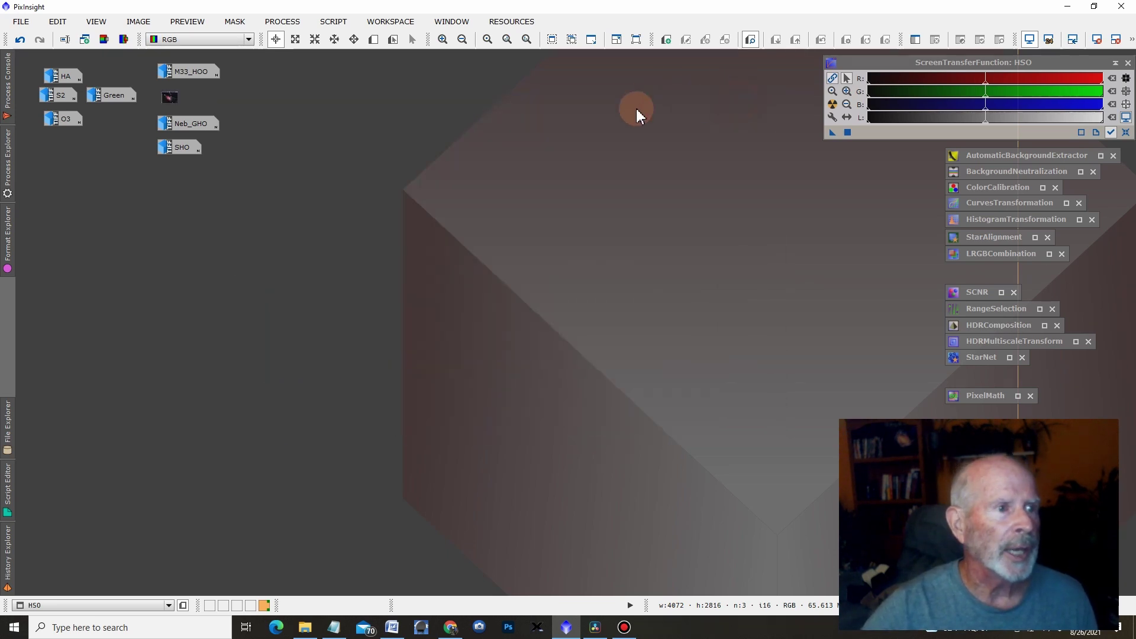
double_click(181, 125)
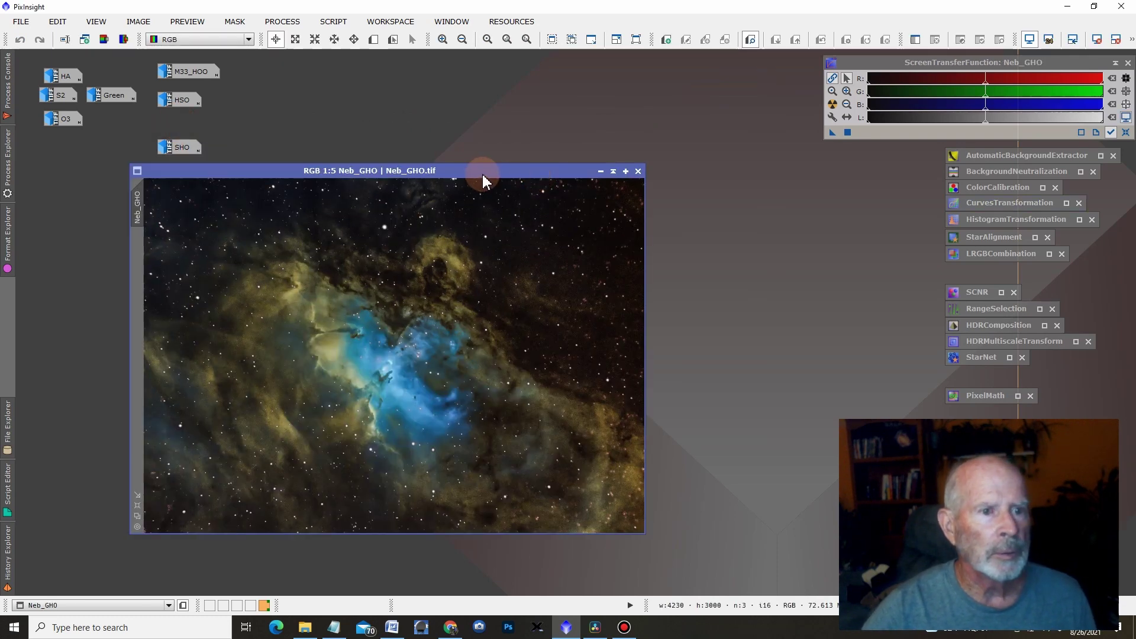
drag(483, 176, 626, 94)
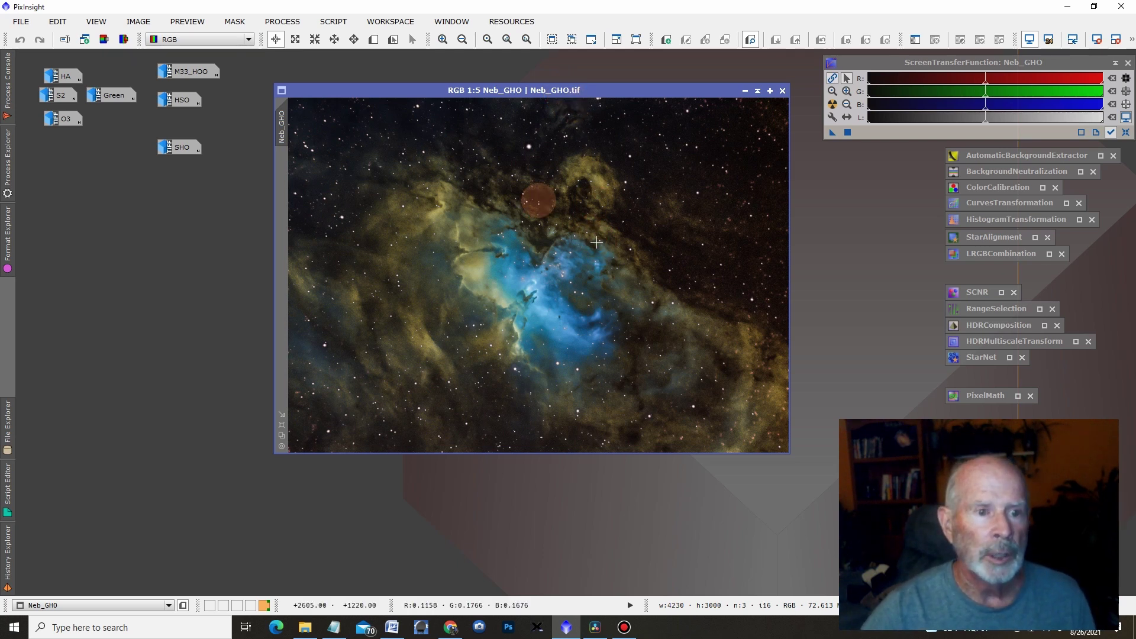
scroll(528, 338, up, 3)
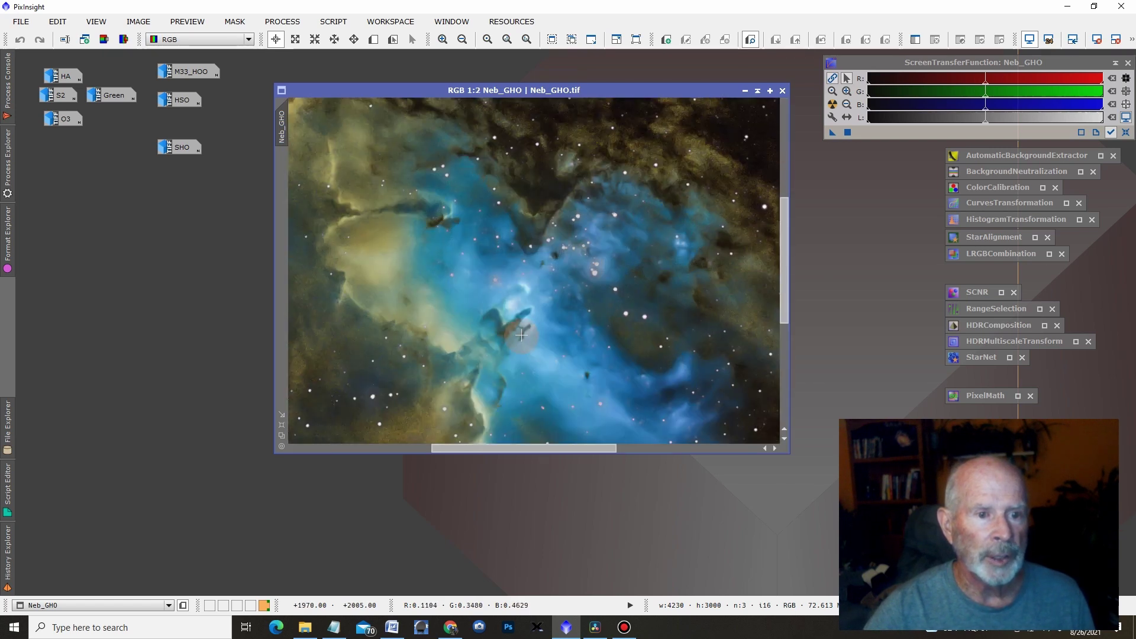
drag(784, 246, 786, 278)
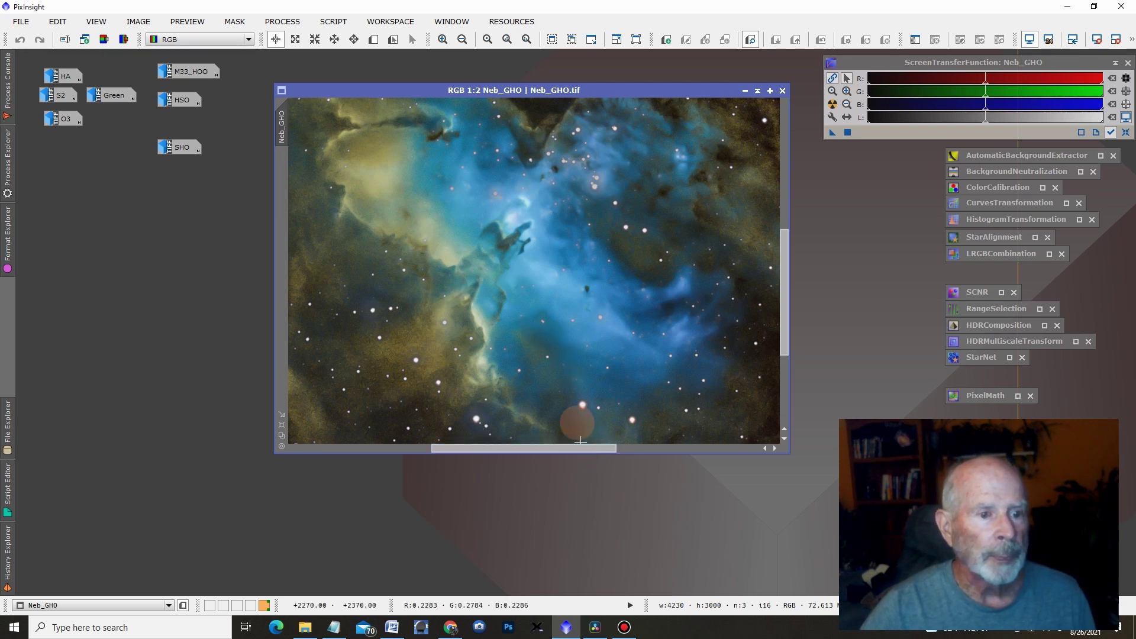
scroll(567, 363, up, 1)
scroll(566, 362, down, 3)
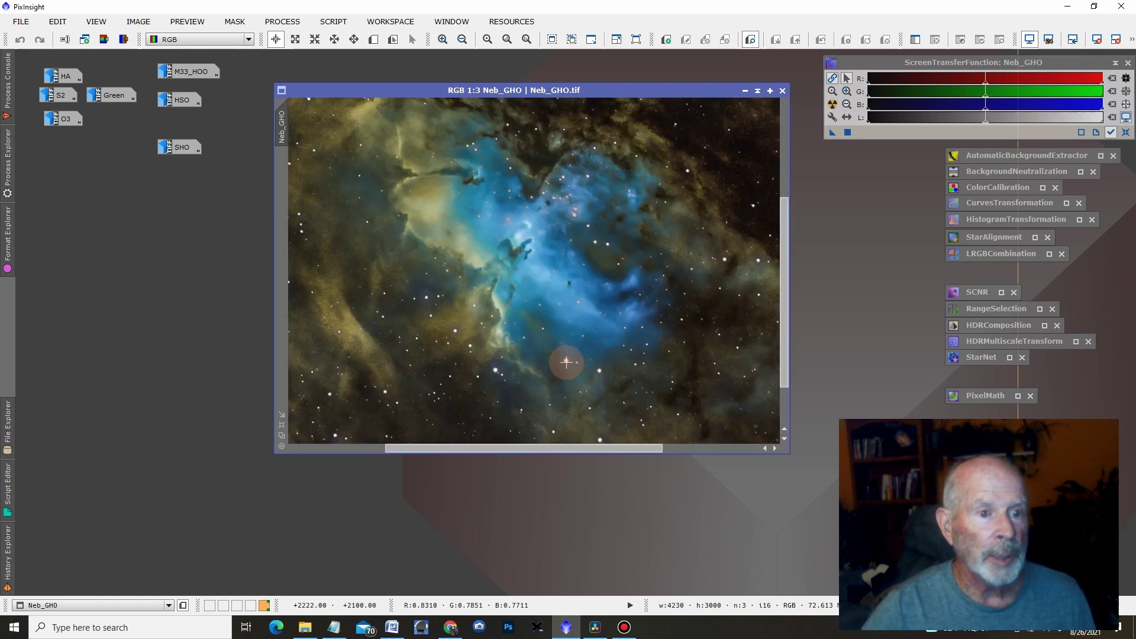
scroll(567, 362, down, 1)
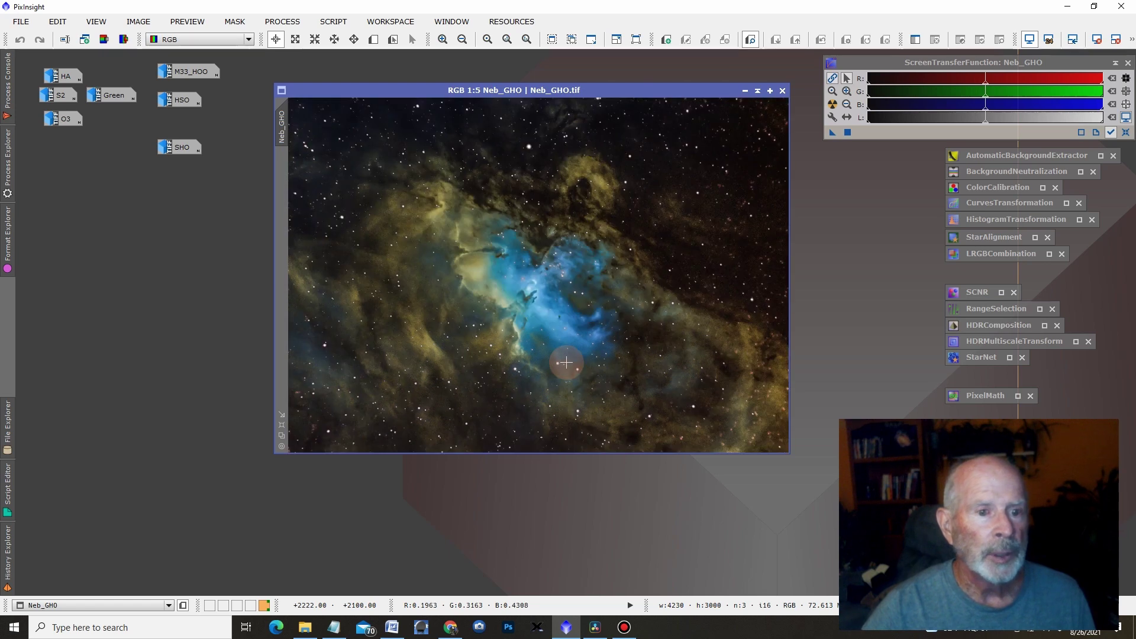
click(745, 90)
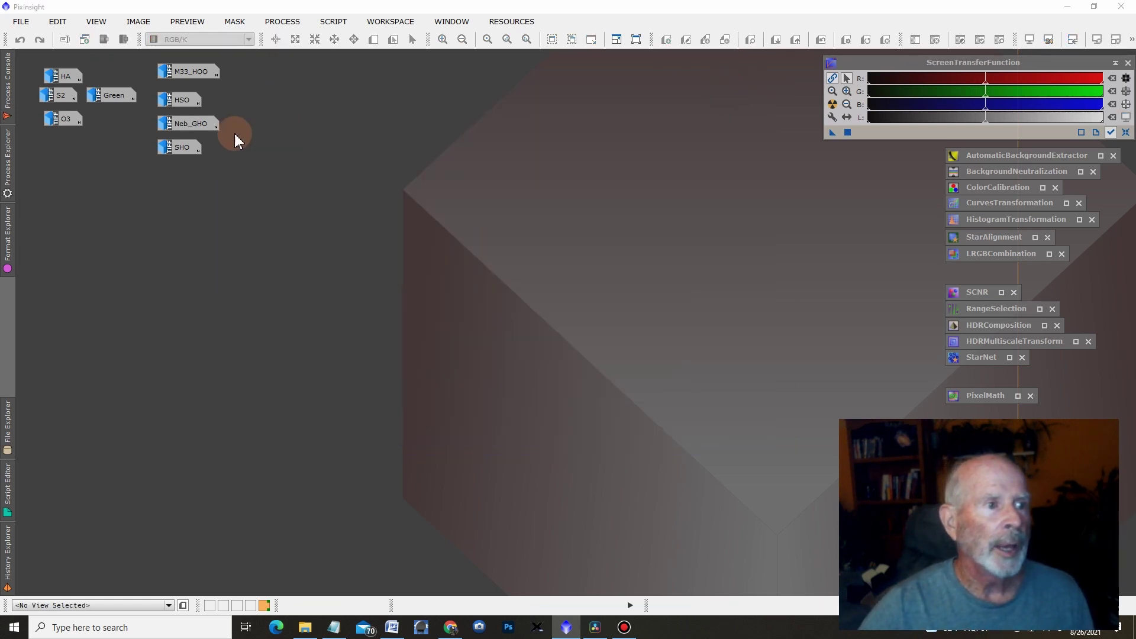
Open the SHO composite, zoom to 1:3, scroll down, then zoom to 1:2 on the pillars.
double_click(192, 154)
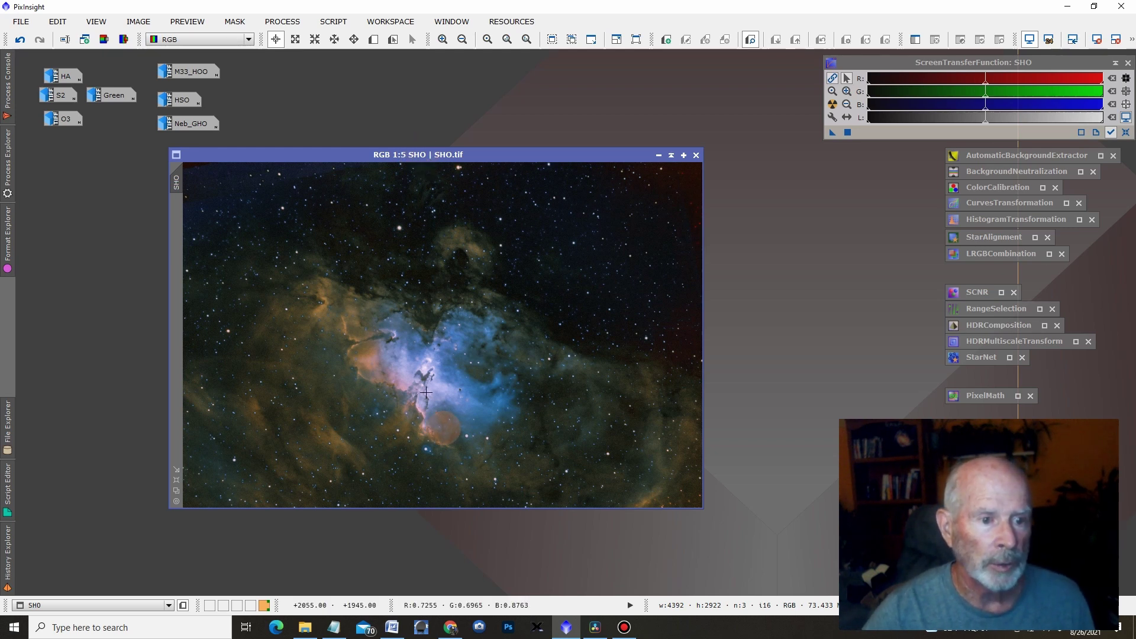
scroll(449, 433, up, 2)
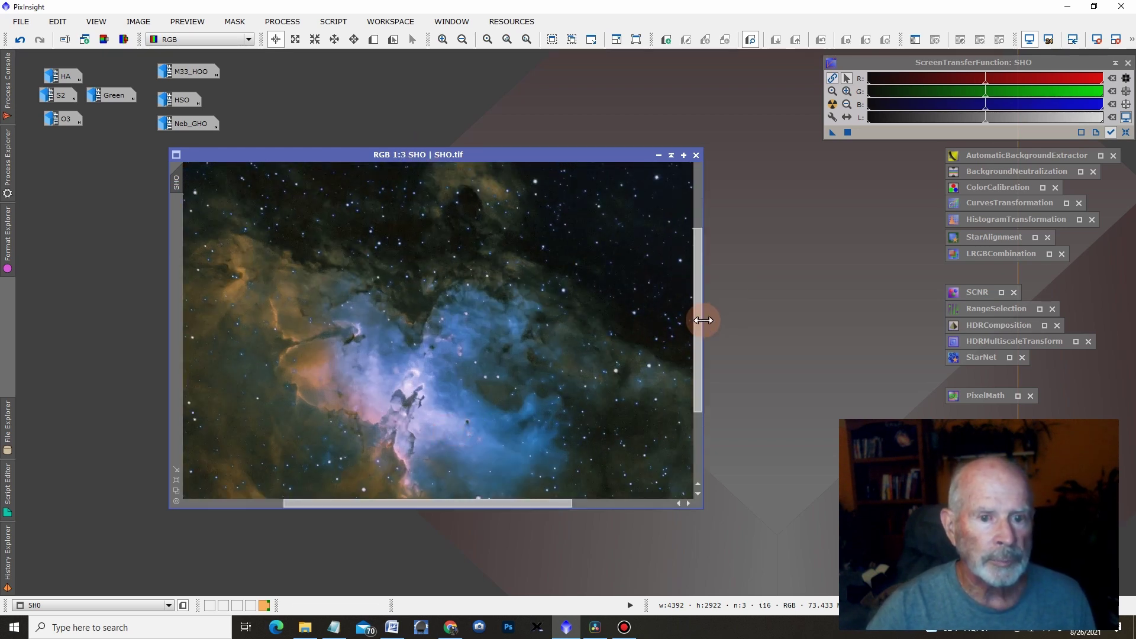
drag(697, 332, 698, 383)
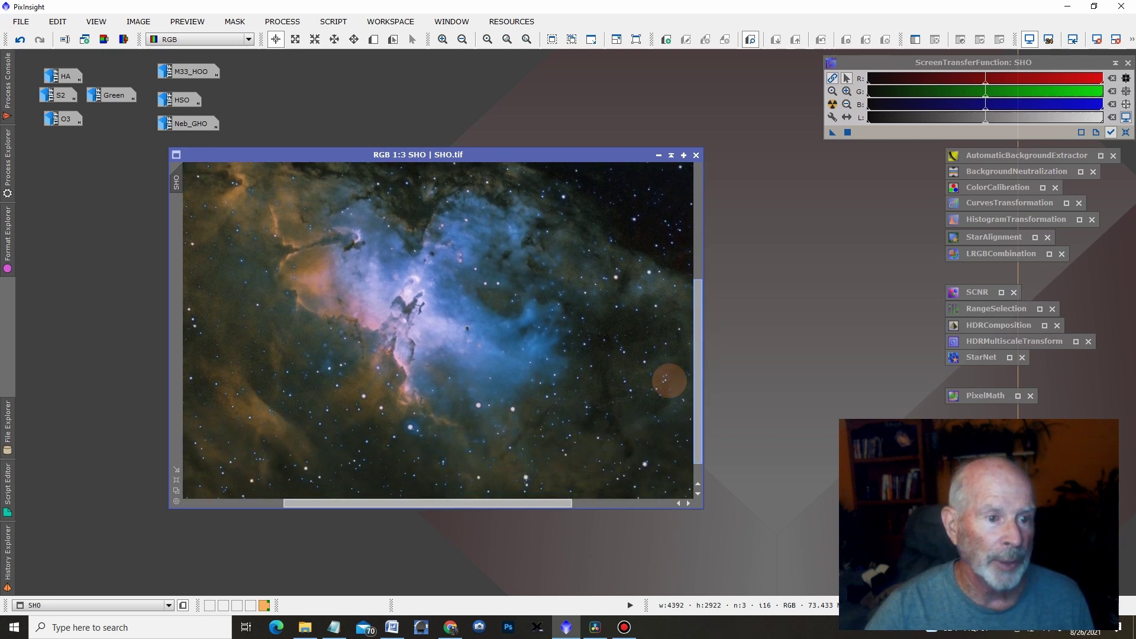
scroll(375, 323, up, 1)
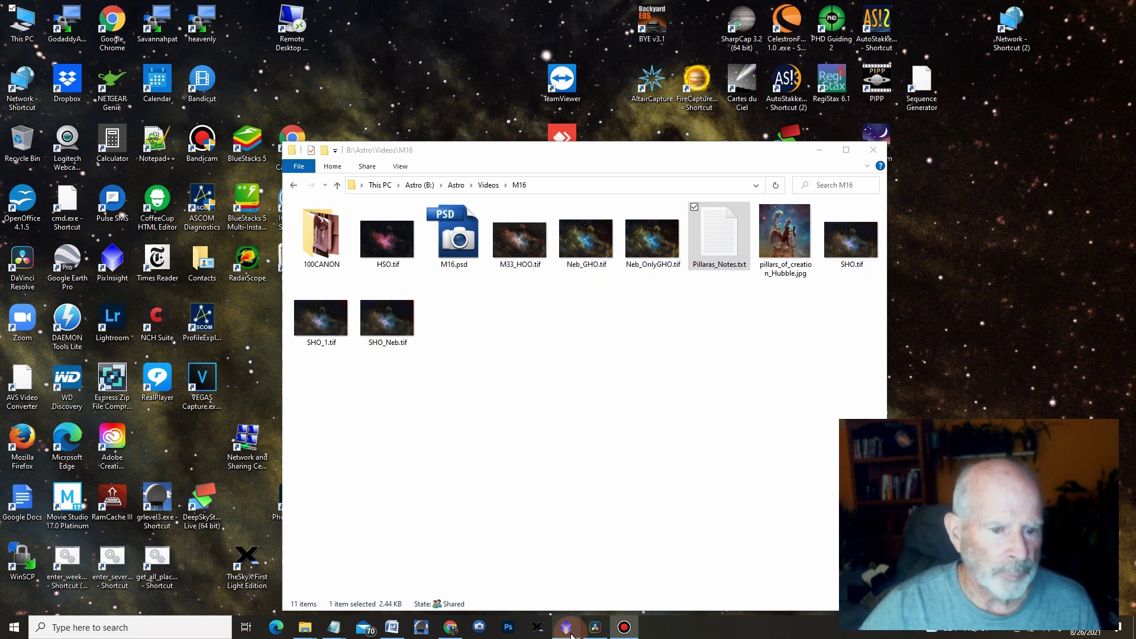
Return from the File Explorer M16 folder to PixInsight via the taskbar.
click(568, 629)
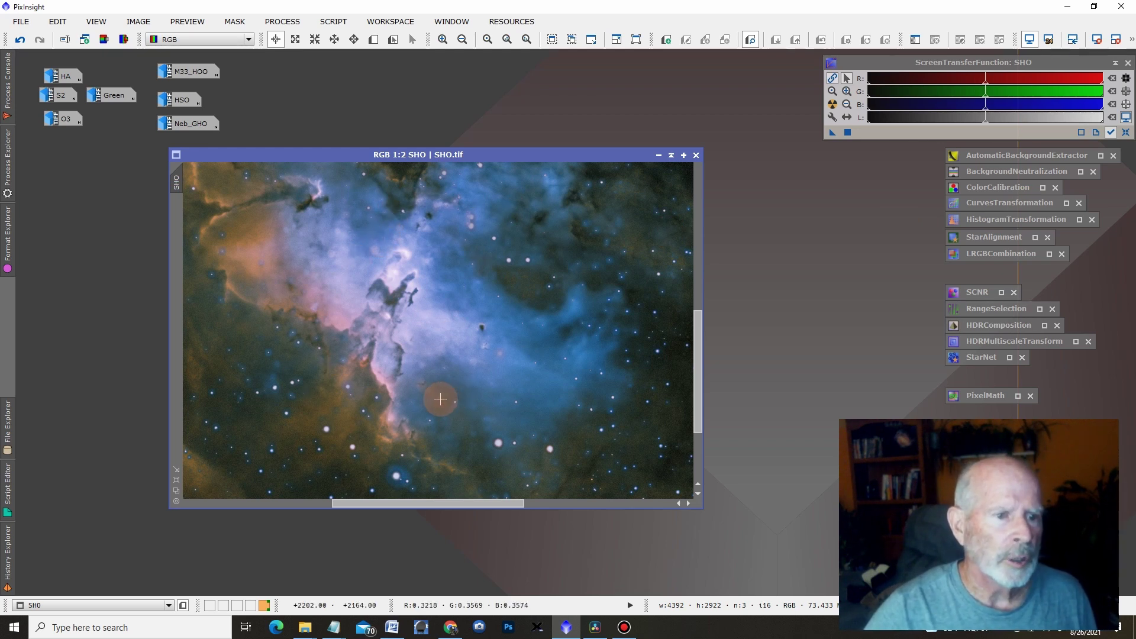
Zoom the SHO.tif composite out to 1:6 to frame the whole Eagle Nebula.
scroll(441, 400, up, 1)
scroll(440, 399, down, 2)
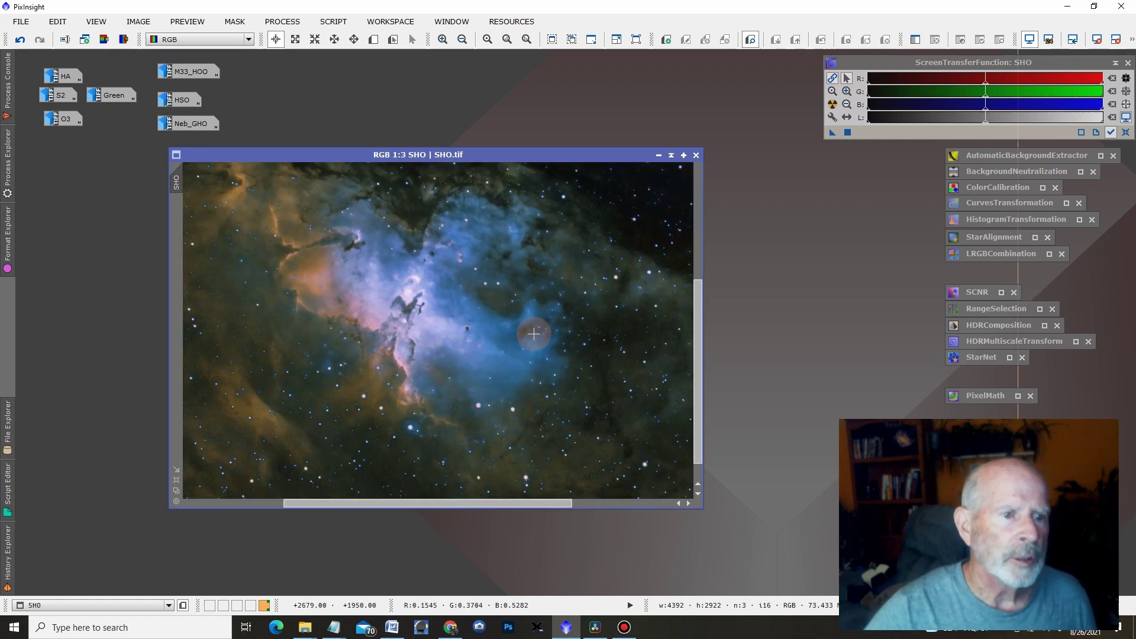
scroll(537, 368, down, 3)
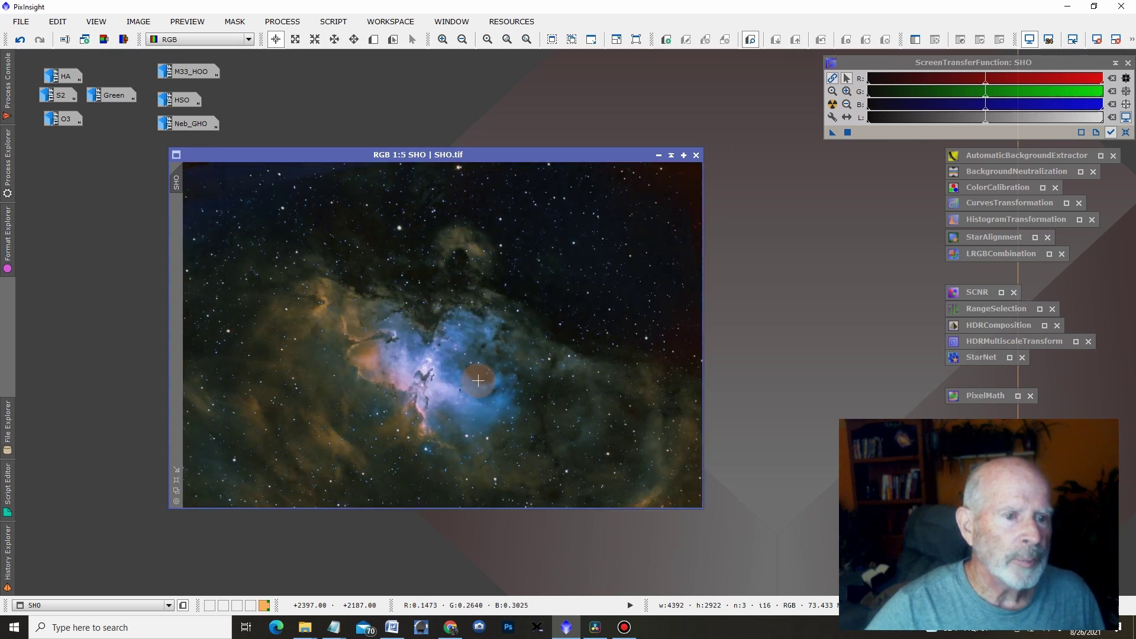